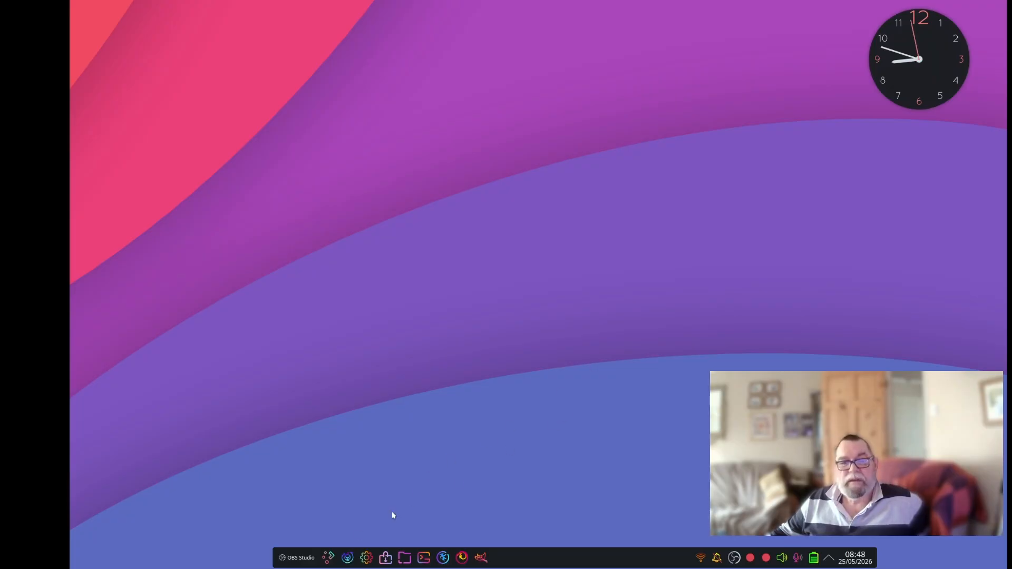
# - Launch FamilyMediaWorks from the Family Media Suite category, enlarge its window and move it higher on the desktop
pyautogui.click(327, 559)
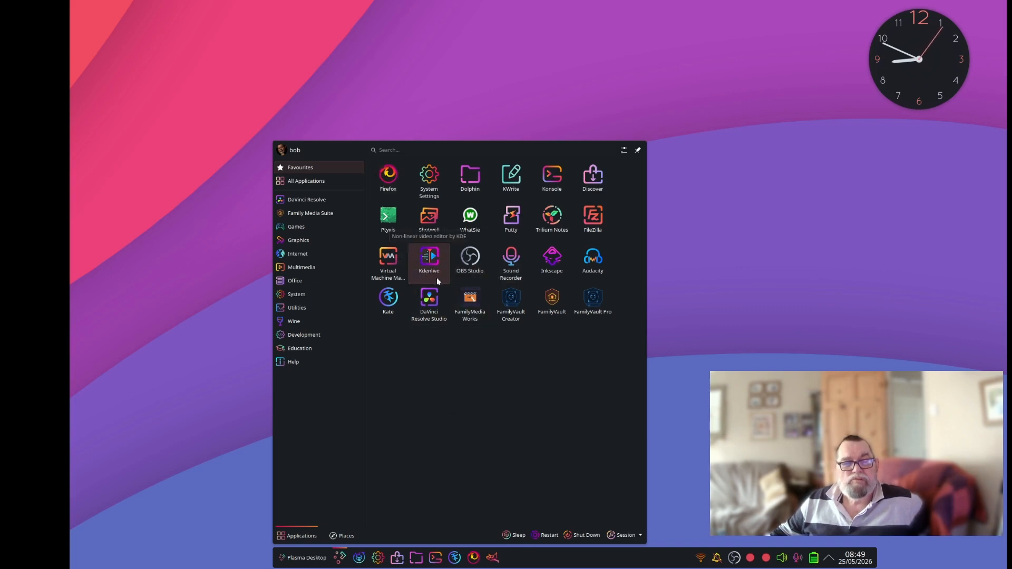
pyautogui.click(307, 214)
pyautogui.click(410, 170)
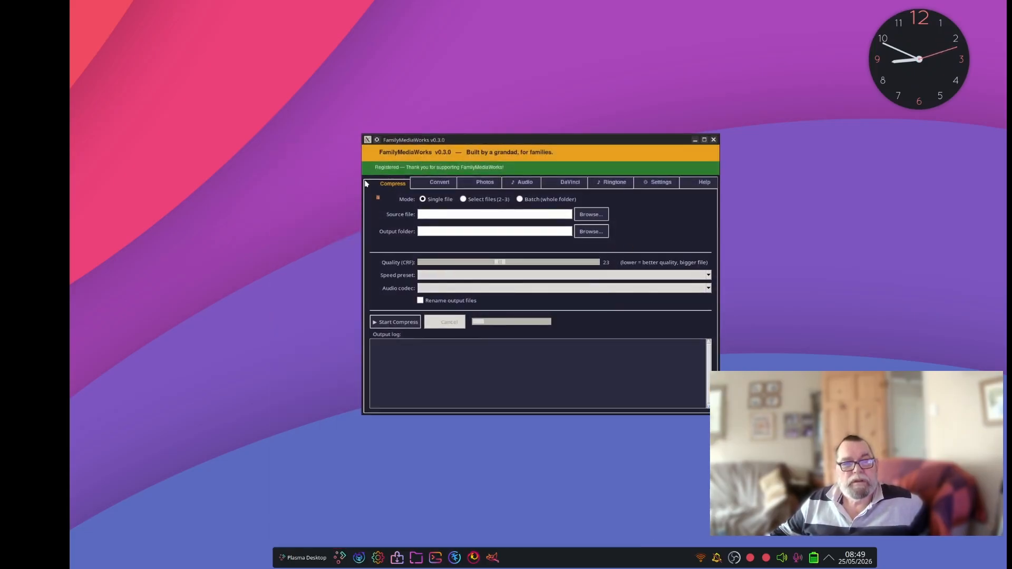
pyautogui.moveTo(362, 184); pyautogui.dragTo(179, 183)
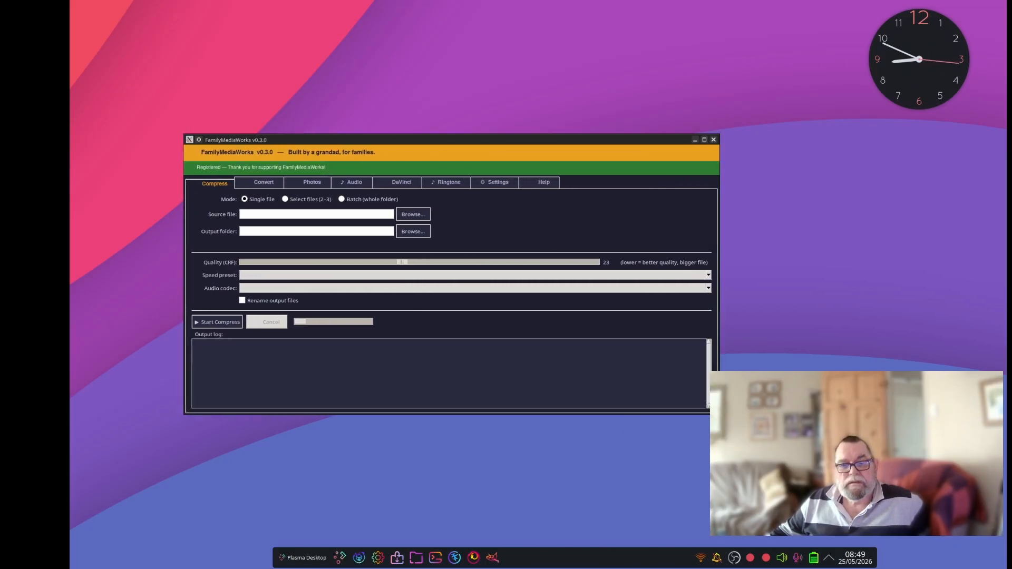
pyautogui.moveTo(720, 416); pyautogui.dragTo(825, 526)
pyautogui.moveTo(482, 135); pyautogui.dragTo(490, 35)
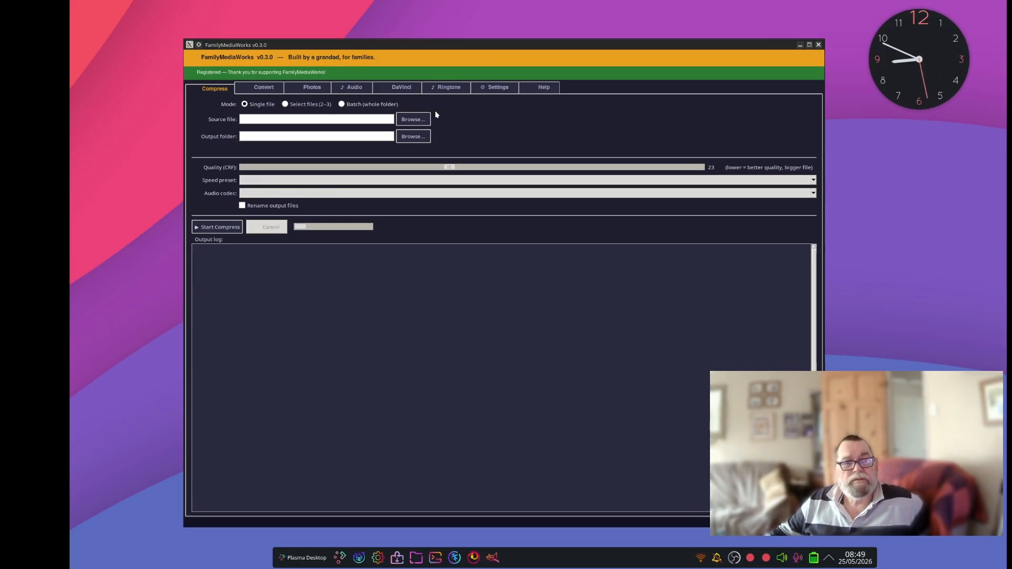
# - View the video conversion and photo conversion options, and return to the compression options
pyautogui.click(261, 88)
pyautogui.click(308, 90)
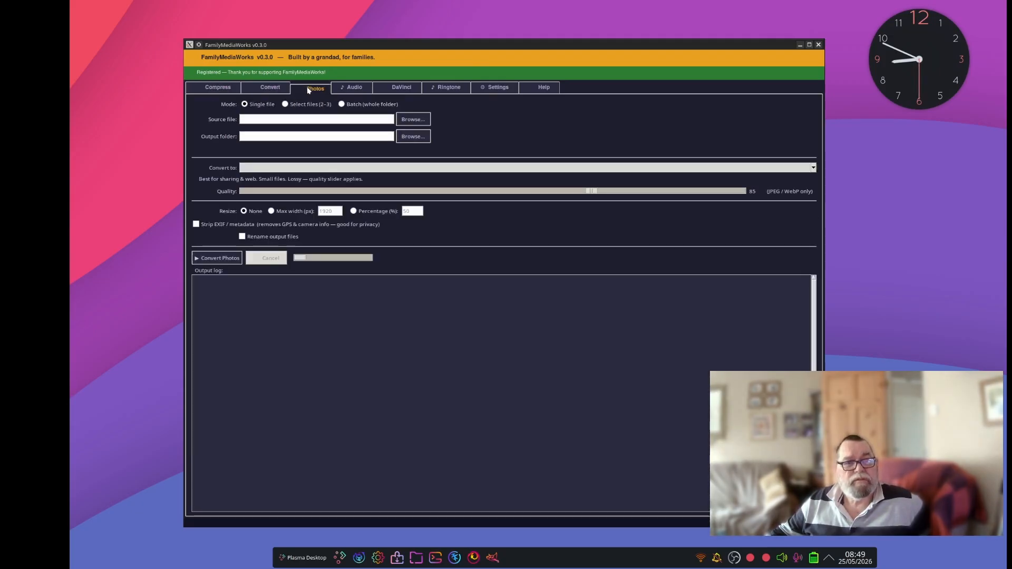
pyautogui.click(214, 89)
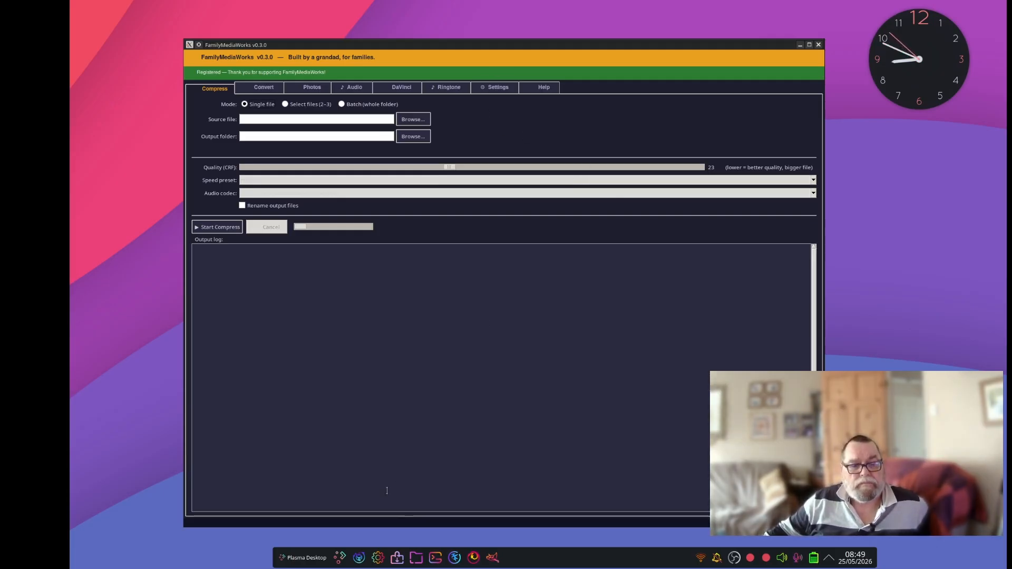
# - Switch to Dolphin and open the family-album folder within icloud-local in the home folder
pyautogui.click(305, 557)
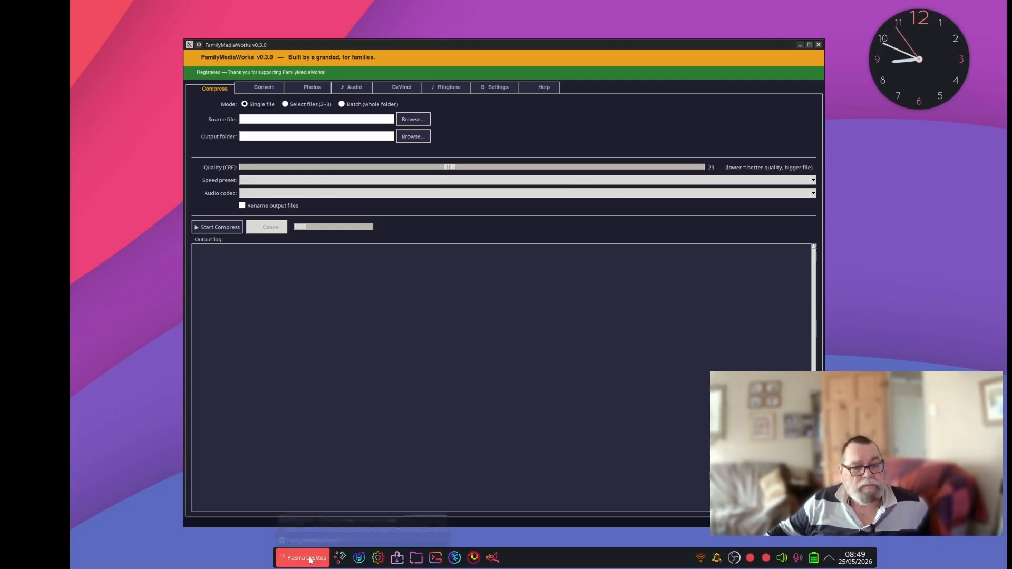
pyautogui.click(319, 530)
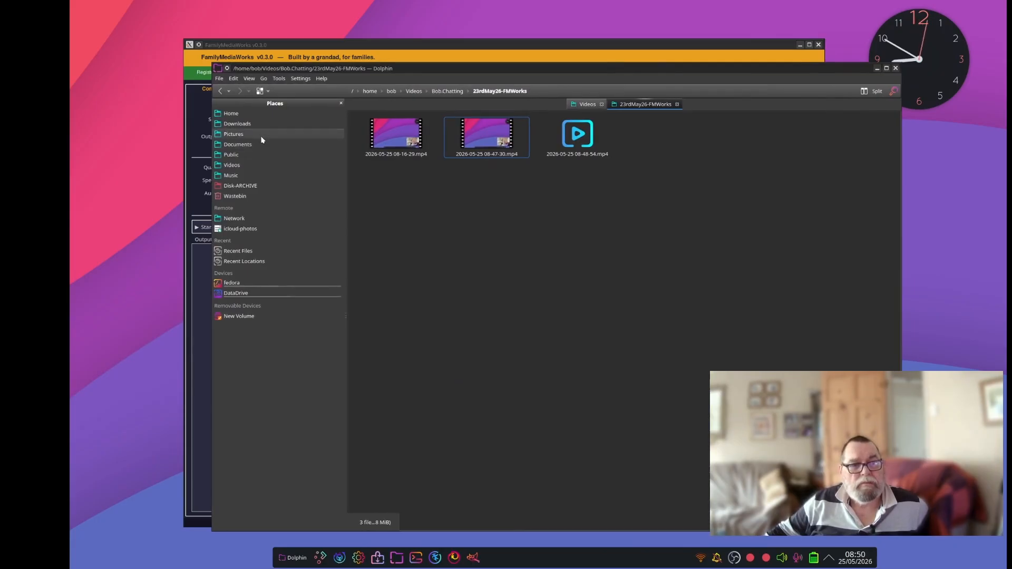
pyautogui.click(258, 114)
pyautogui.scroll(-3, 569, 274)
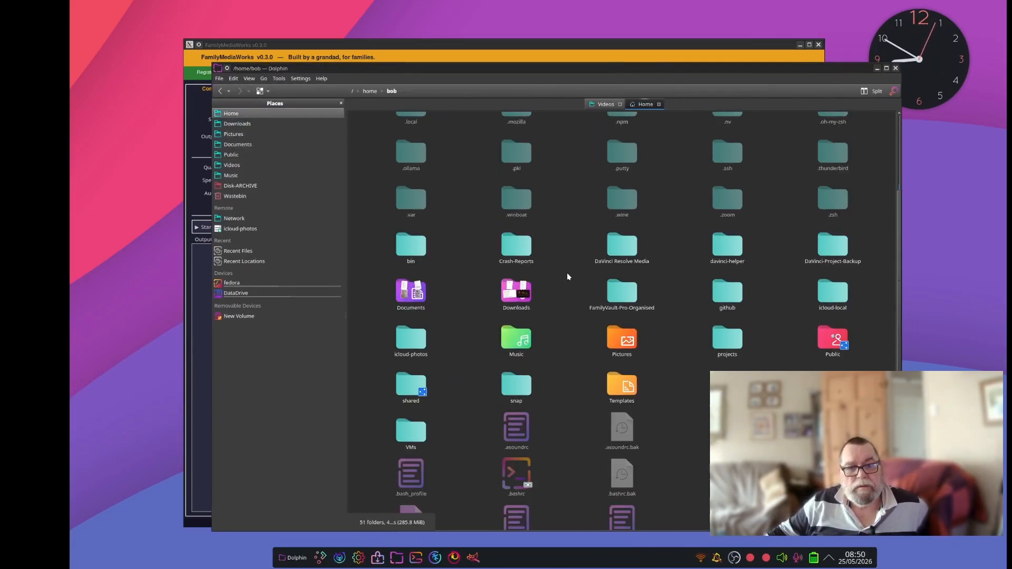
pyautogui.scroll(-3, 568, 273)
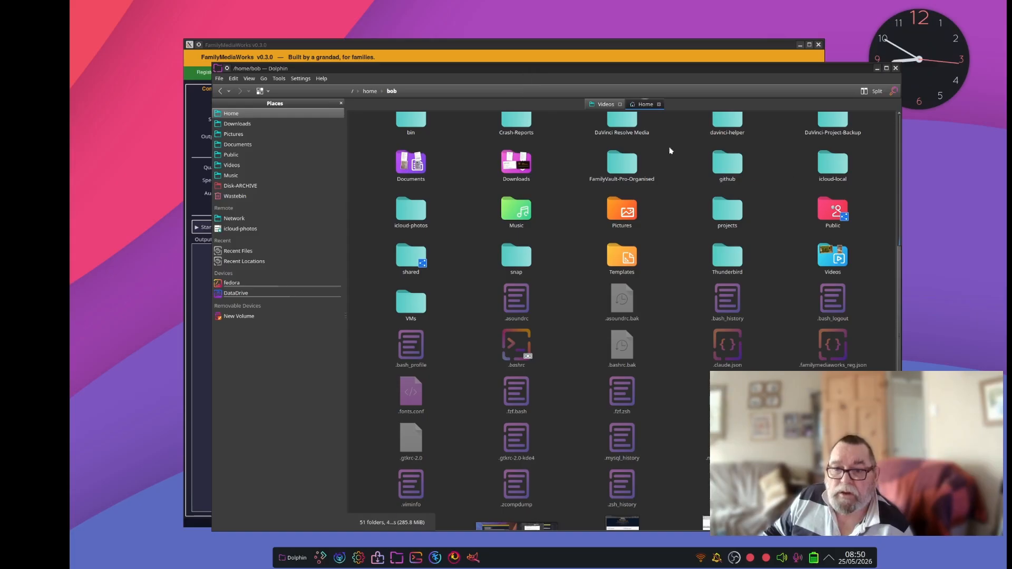
pyautogui.click(841, 175)
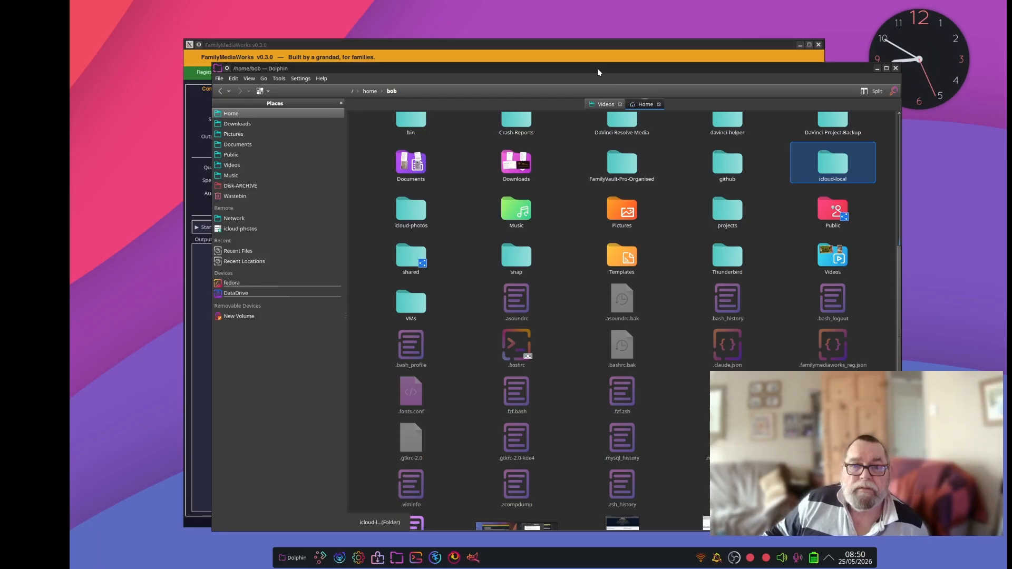
pyautogui.moveTo(596, 68); pyautogui.dragTo(543, 74)
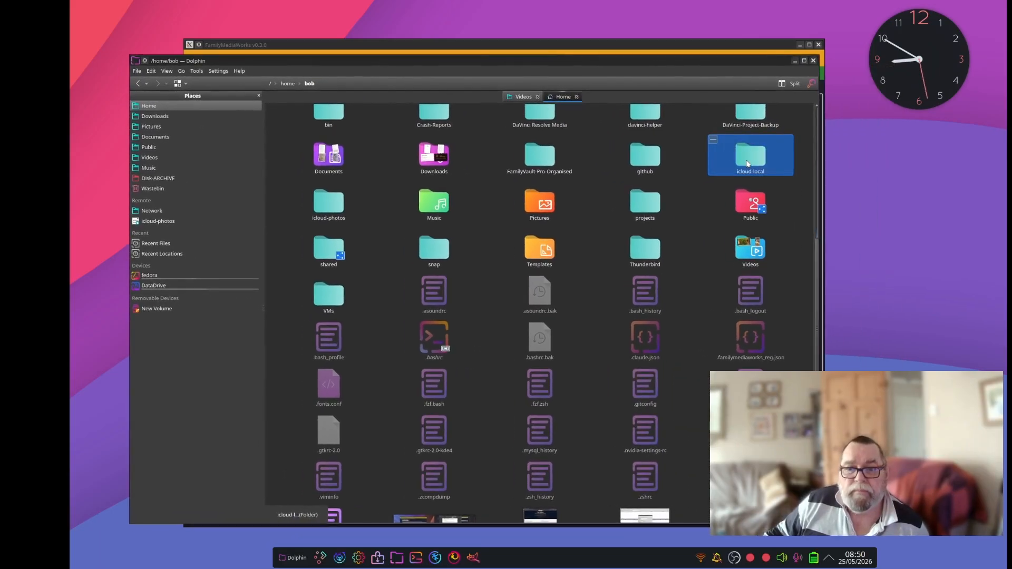
pyautogui.doubleClick(747, 163)
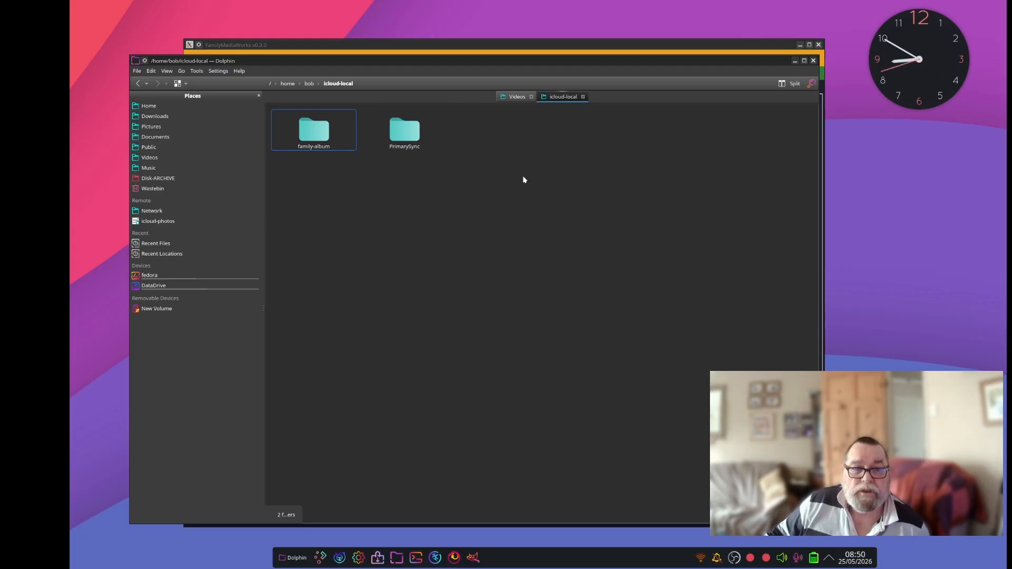
pyautogui.click(324, 138)
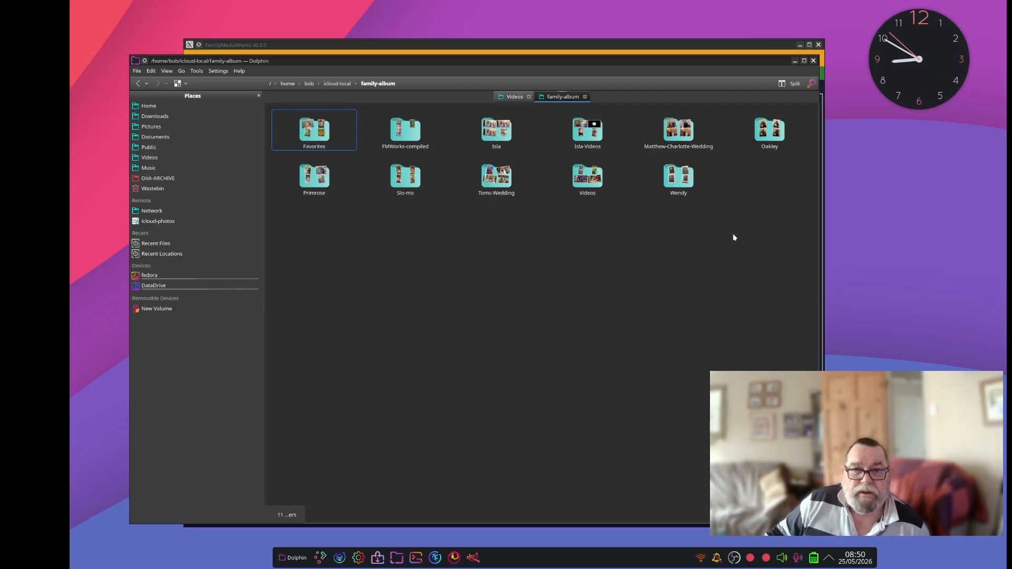
pyautogui.moveTo(484, 61); pyautogui.dragTo(517, 29)
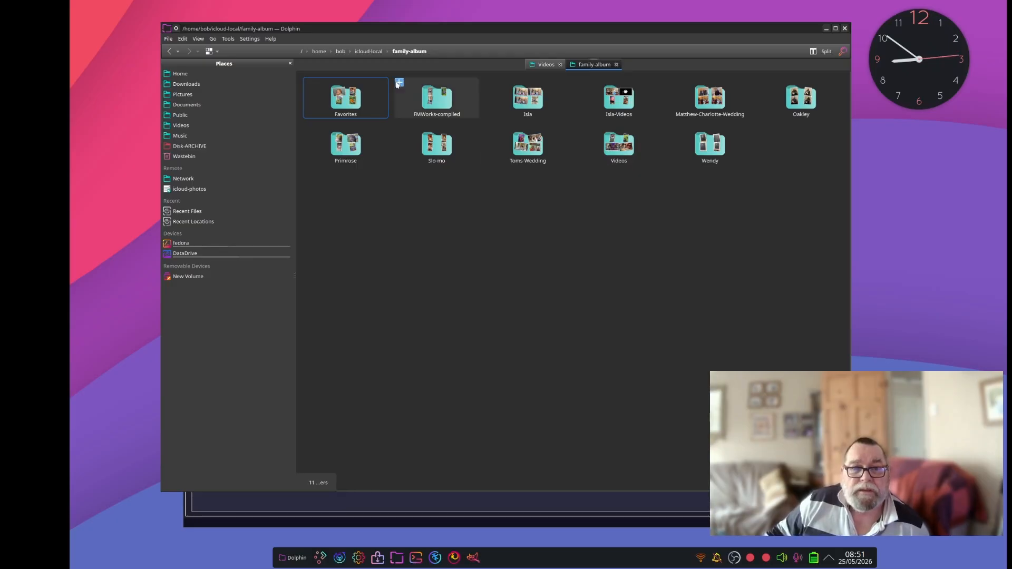
pyautogui.moveTo(431, 28); pyautogui.dragTo(408, 80)
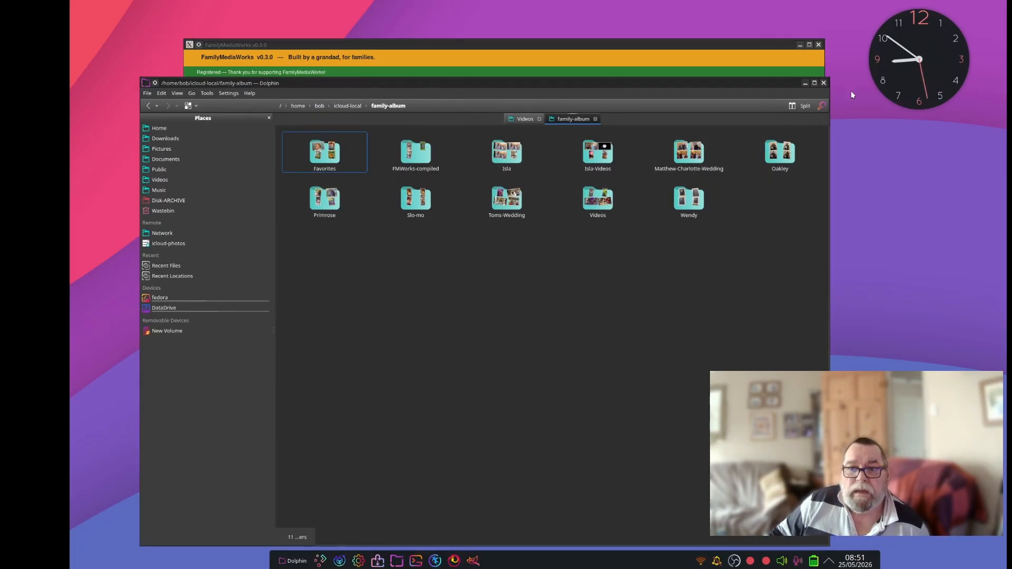
pyautogui.click(806, 85)
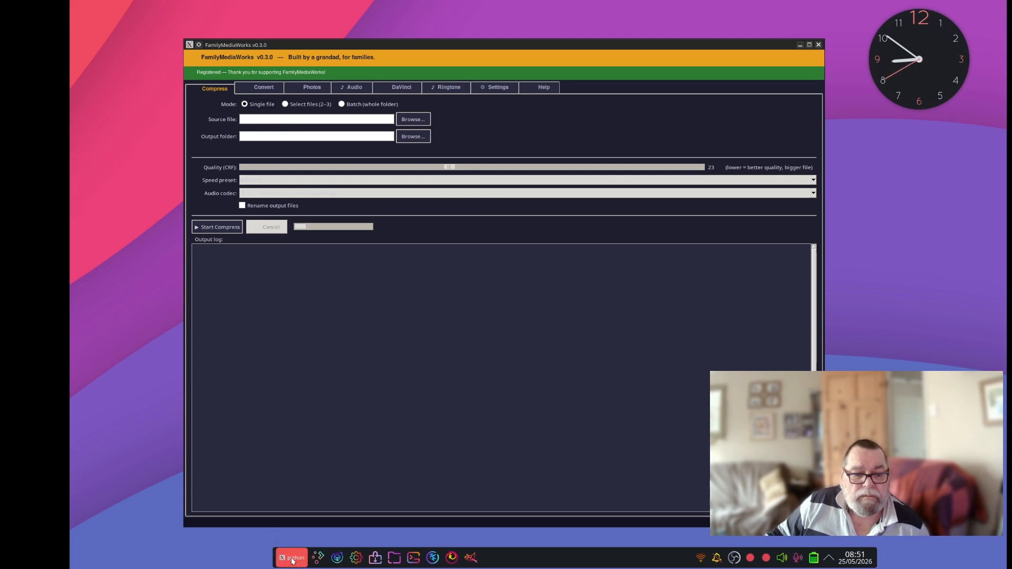
pyautogui.moveTo(292, 562)
pyautogui.click(305, 524)
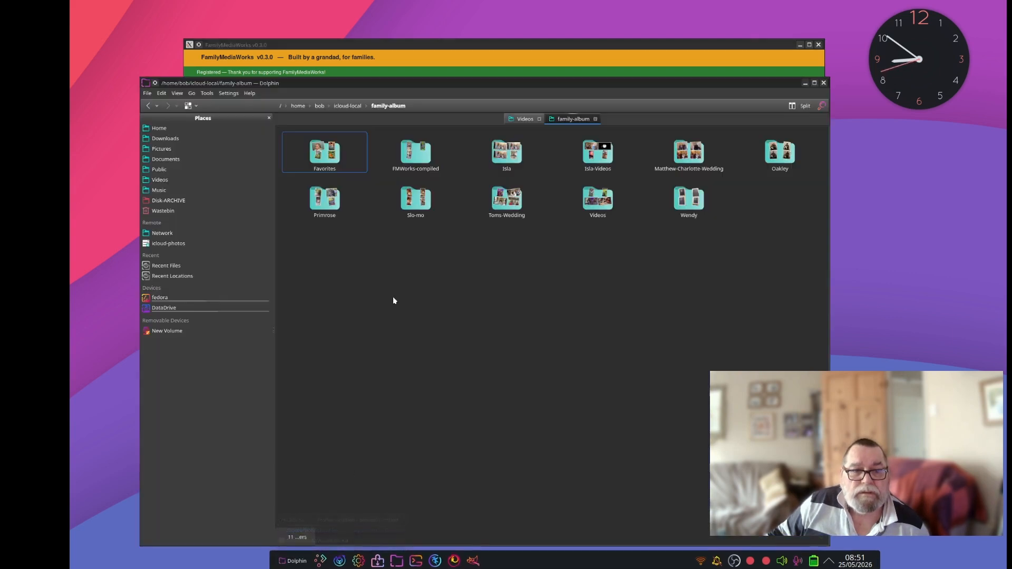
# - Open the folder just before Slo-mo in family-album, examine its photo files and formats, and return to family-album
pyautogui.doubleClick(334, 197)
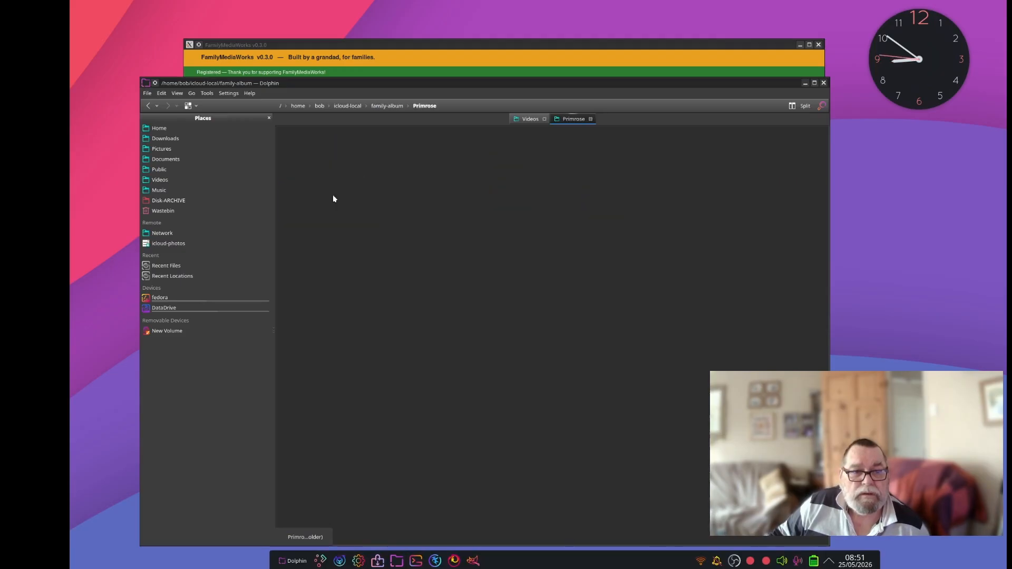
pyautogui.scroll(-1, 387, 282)
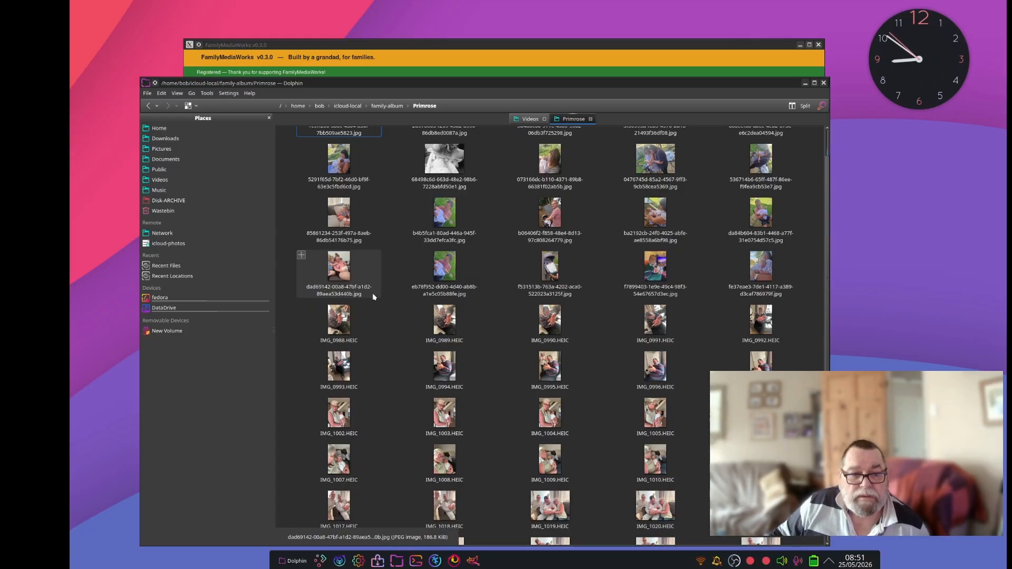
pyautogui.scroll(-1, 374, 306)
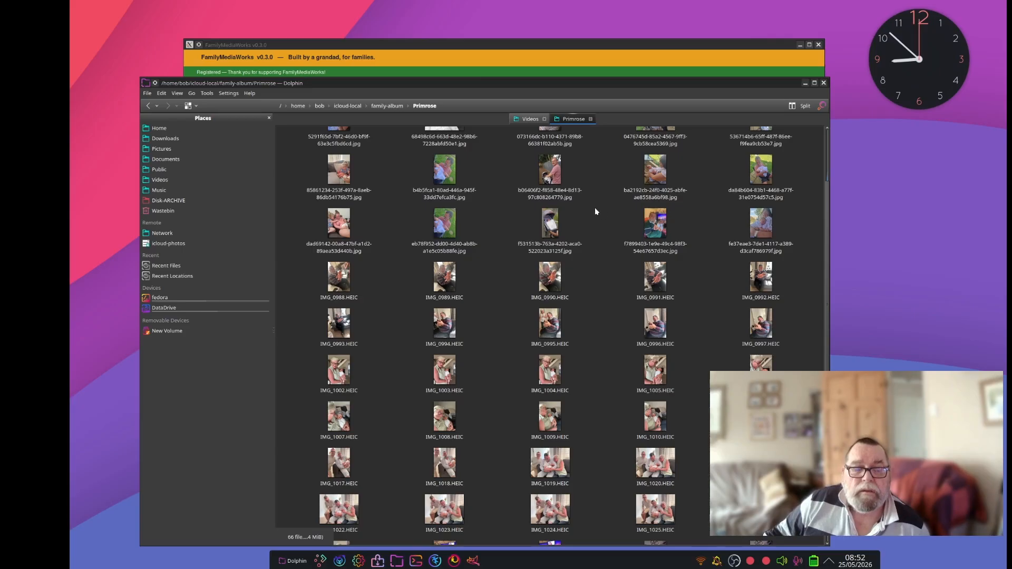
pyautogui.moveTo(457, 45); pyautogui.dragTo(440, 29)
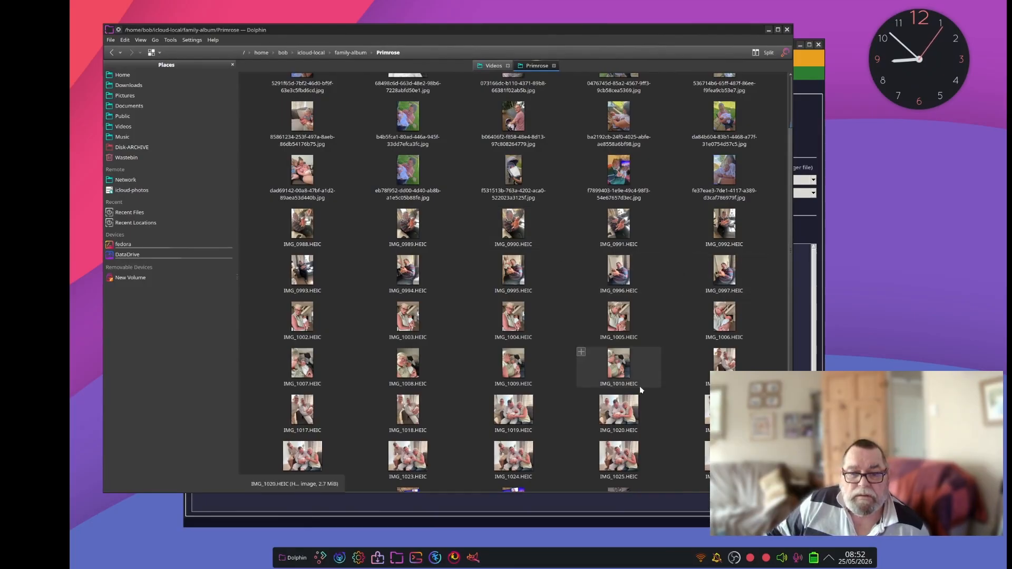
pyautogui.scroll(-4, 590, 371)
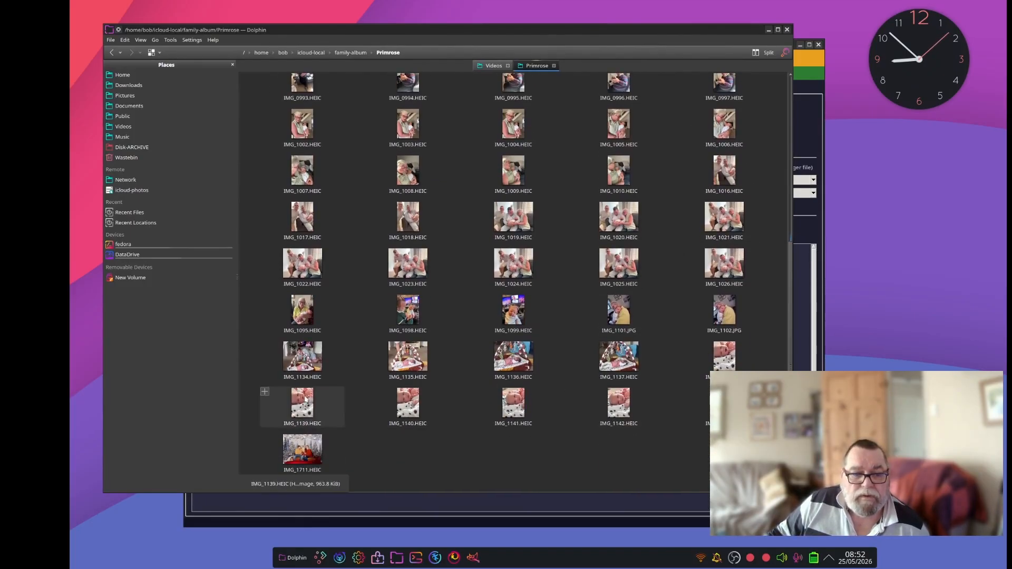
pyautogui.scroll(2, 552, 200)
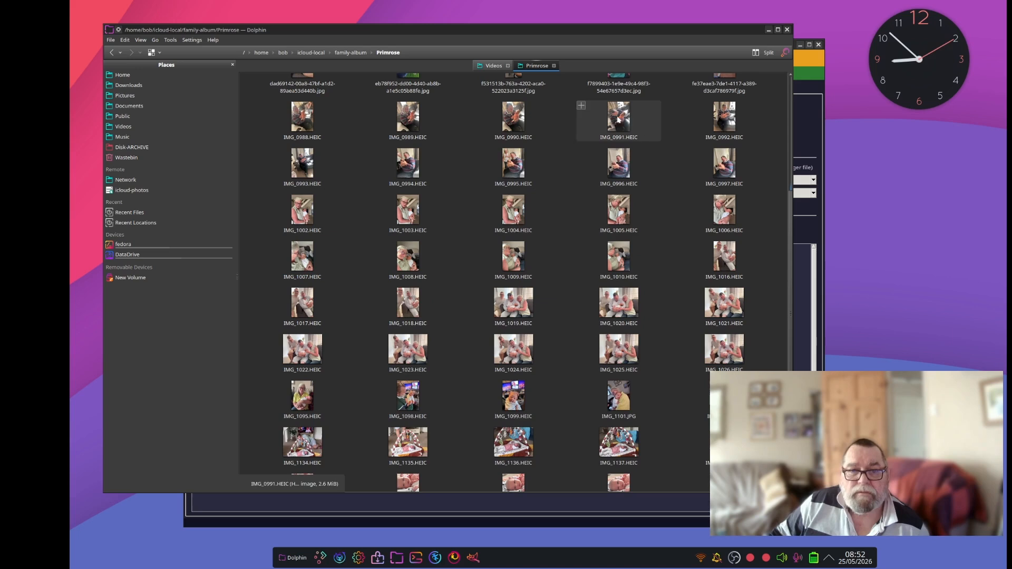
pyautogui.click(109, 53)
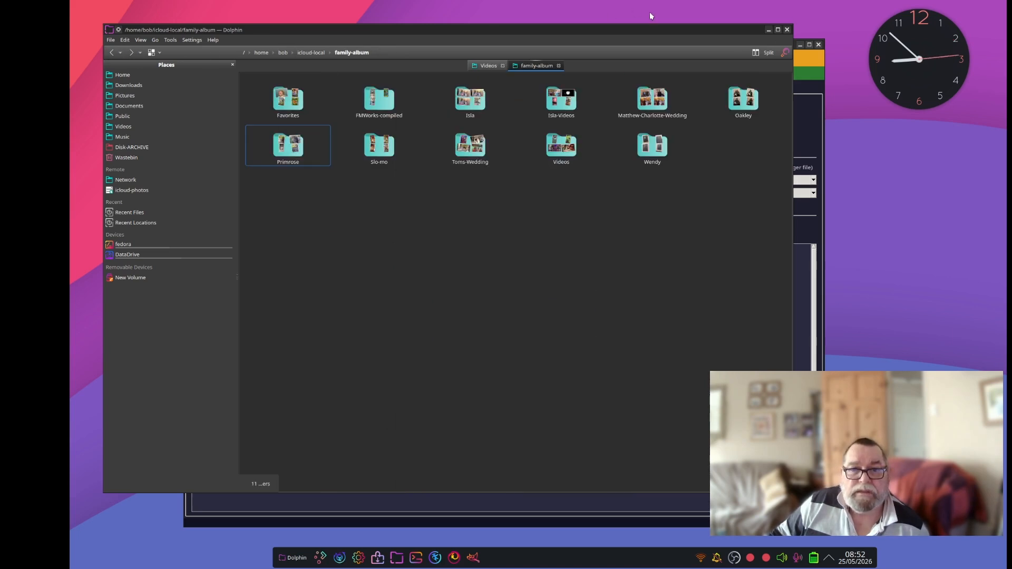
# - Minimise the file manager and move the FamilyMediaWorks window closer to the desktop's upper edge
pyautogui.click(768, 30)
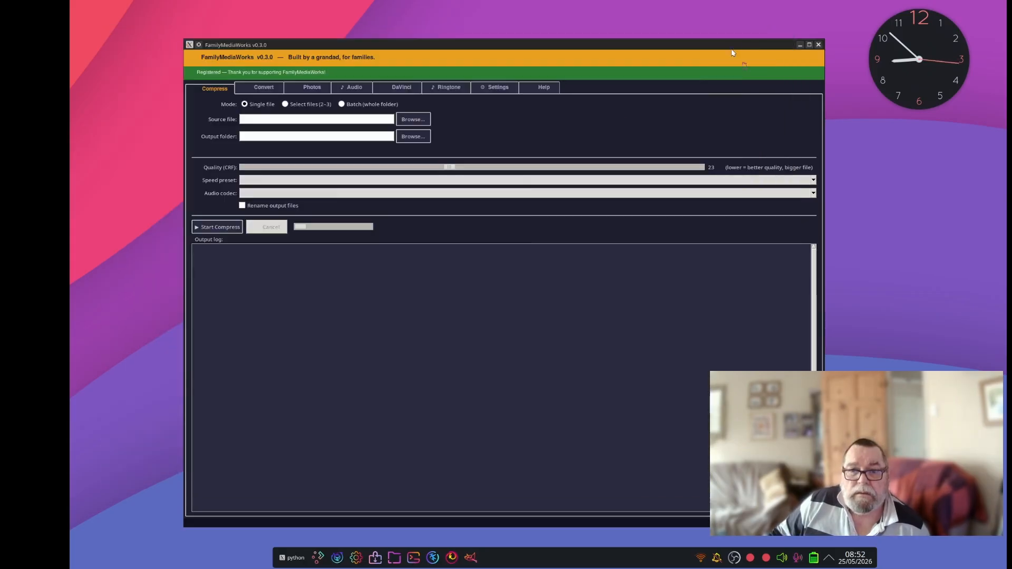
pyautogui.moveTo(483, 44); pyautogui.dragTo(433, 22)
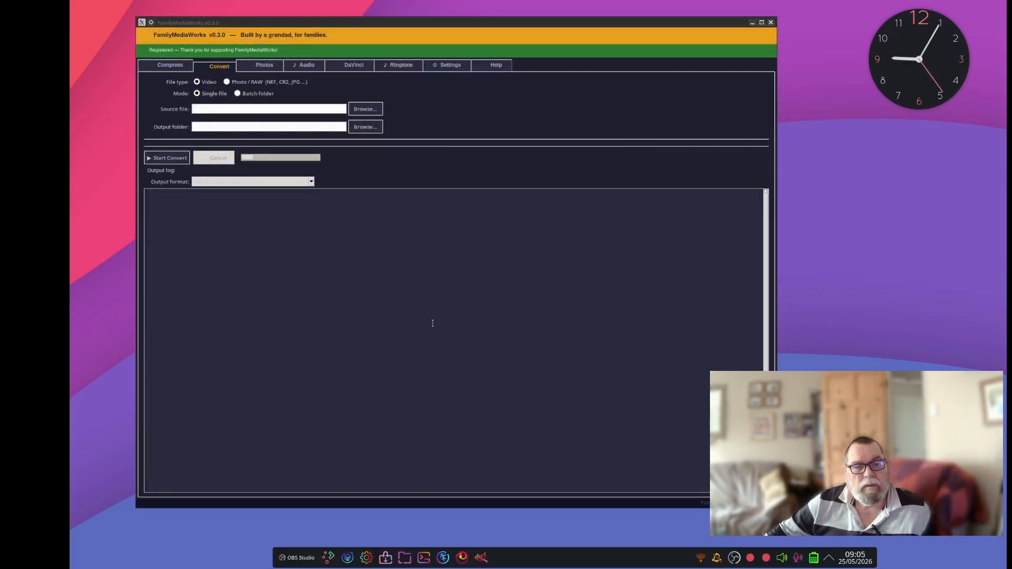
pyautogui.moveTo(307, 22); pyautogui.dragTo(342, 29)
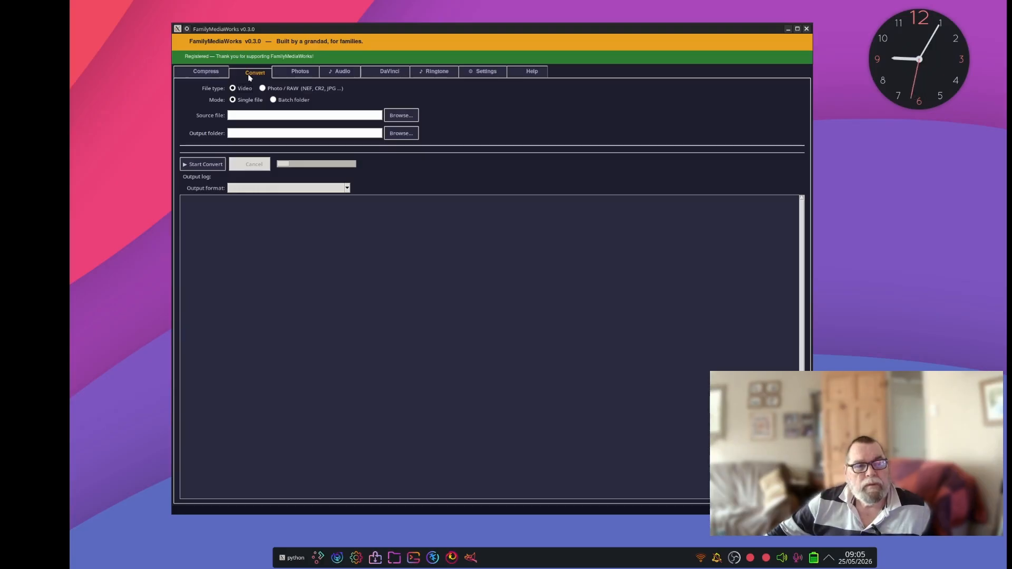
pyautogui.moveTo(311, 29); pyautogui.dragTo(300, 19)
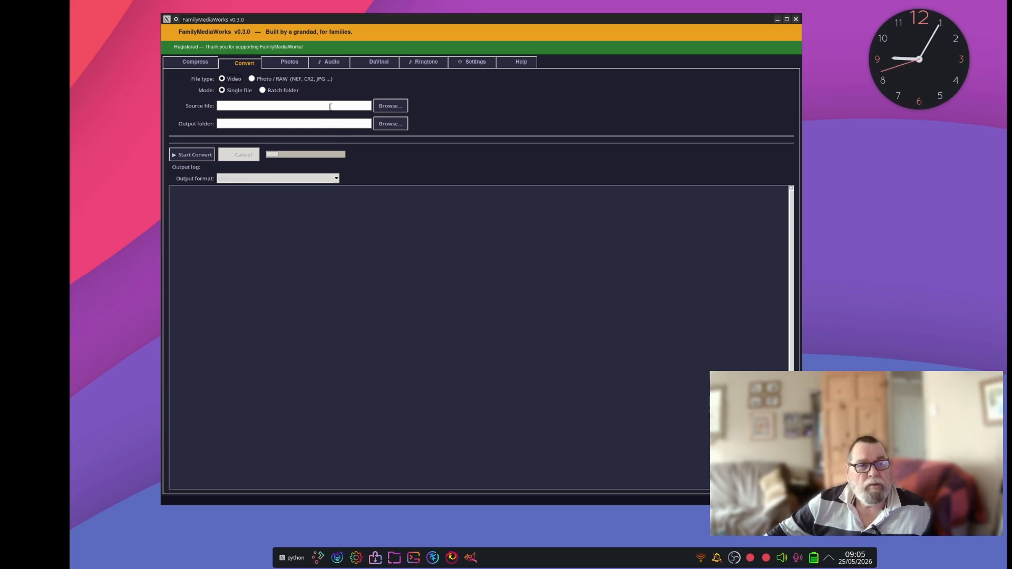
# - Check the DaVinci Safe options and set the video conversion mode to Batch folder
pyautogui.click(374, 63)
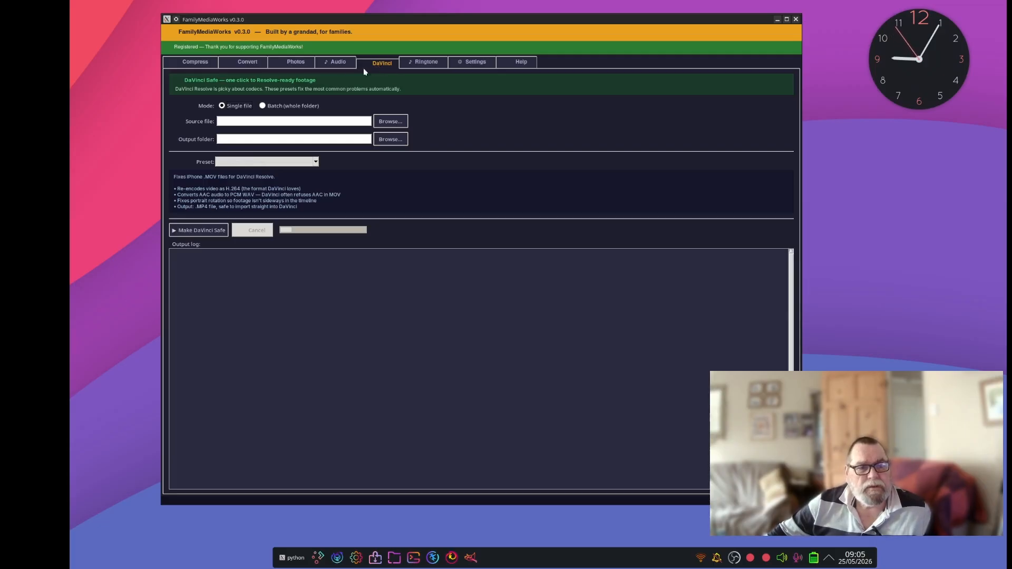
pyautogui.click(232, 65)
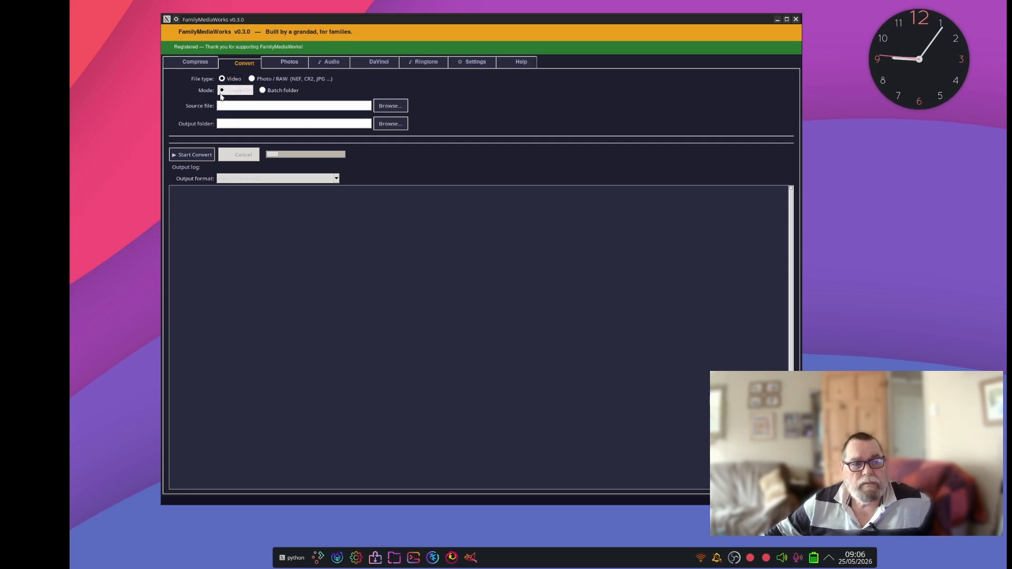
pyautogui.click(264, 93)
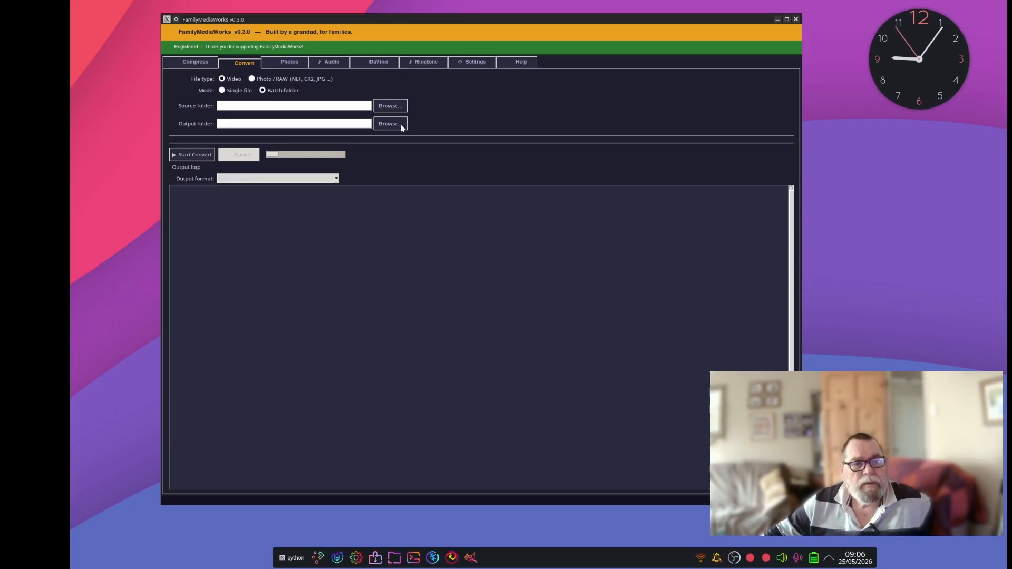
# - Set the conversion's source folder to the name-prefixed folder ending in "-Videos" within icloud-local/family-album in the home folder
pyautogui.click(383, 108)
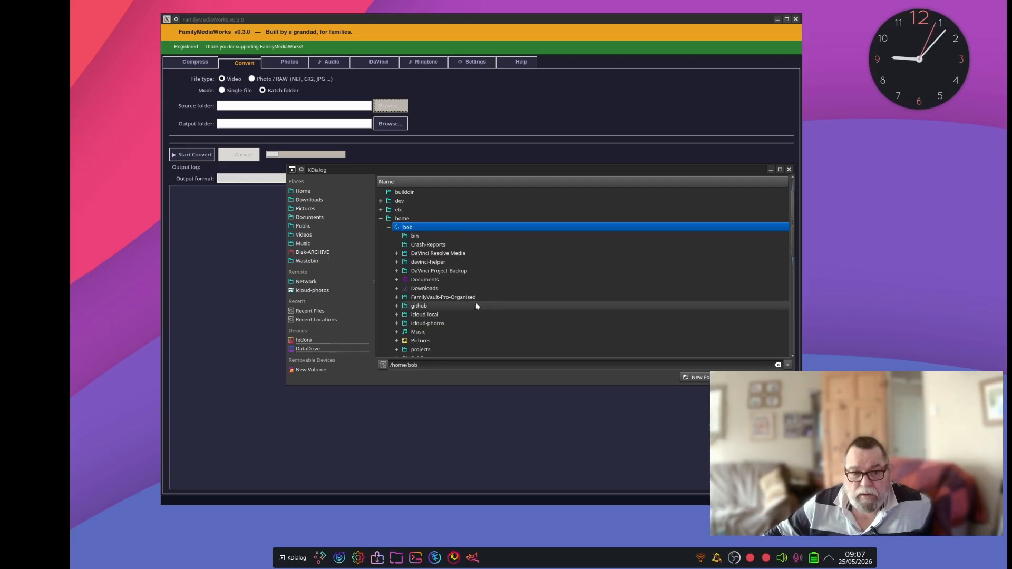
pyautogui.click(397, 315)
pyautogui.click(412, 315)
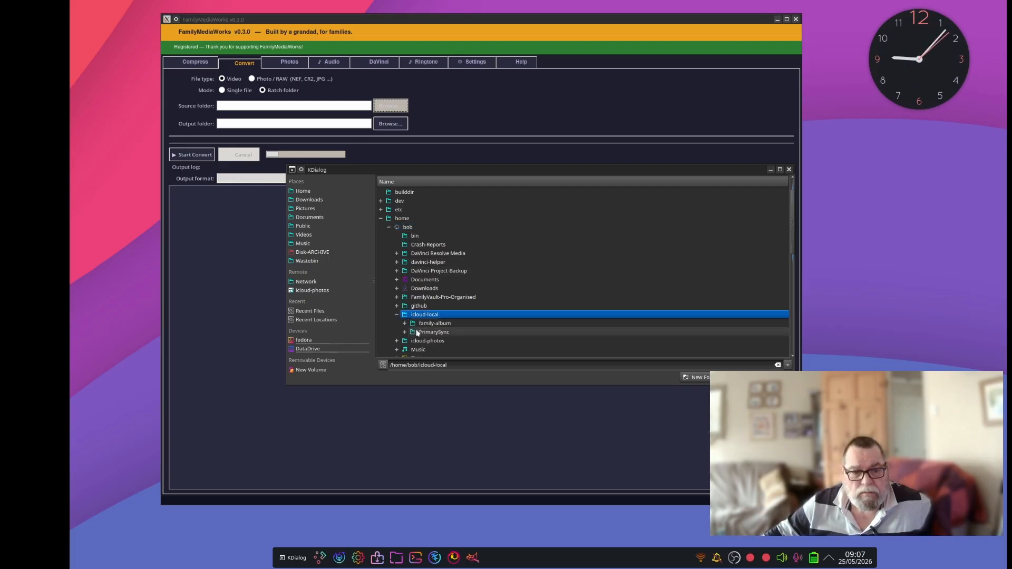
pyautogui.click(405, 323)
pyautogui.scroll(-2, 422, 322)
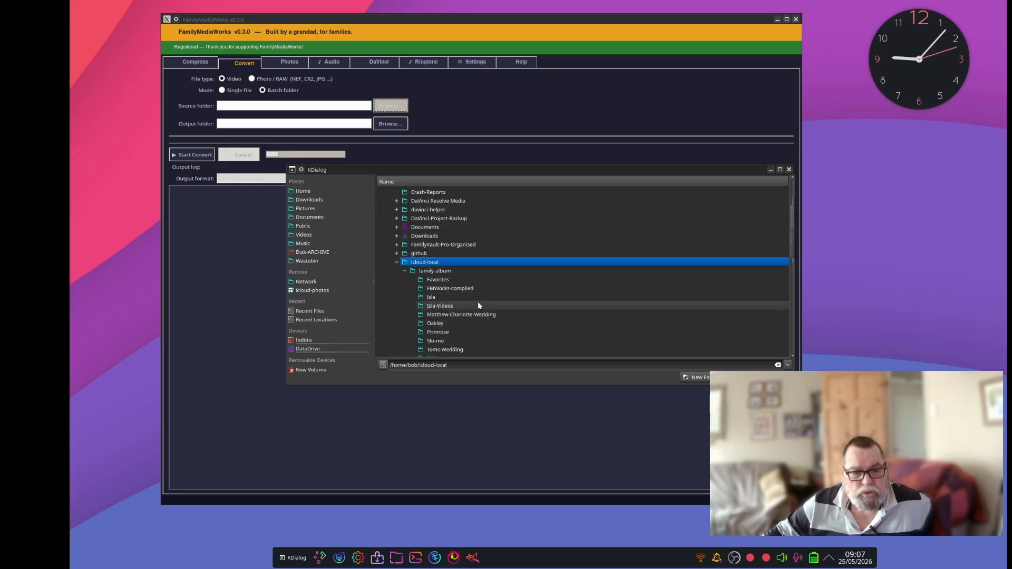
pyautogui.scroll(-1, 485, 306)
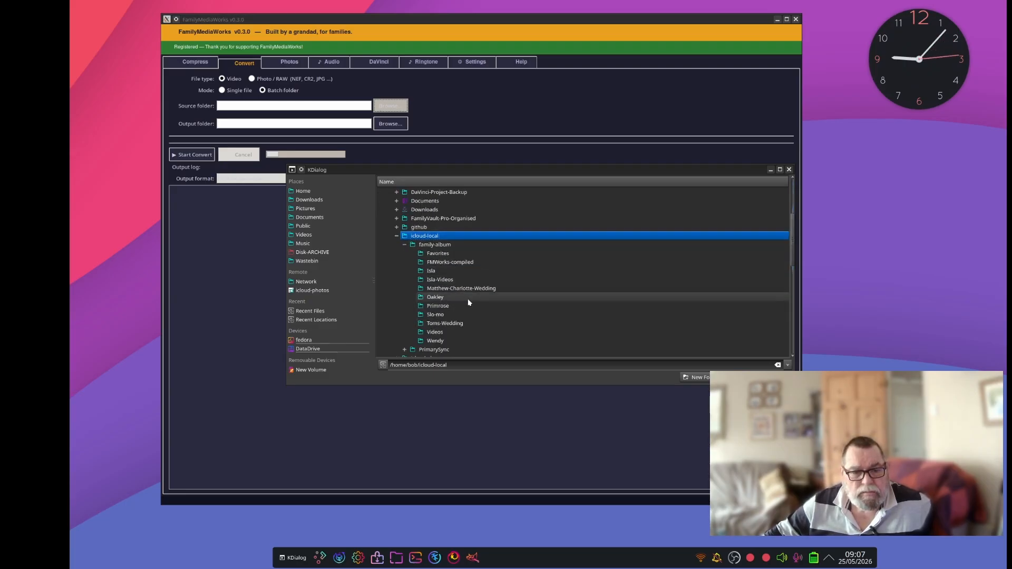
pyautogui.click(433, 280)
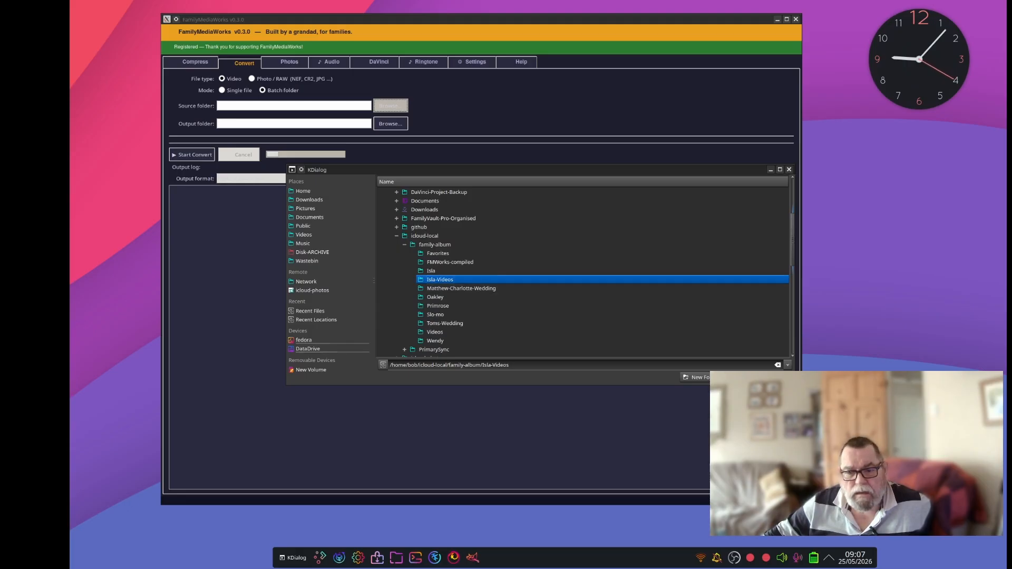
pyautogui.press('Return')
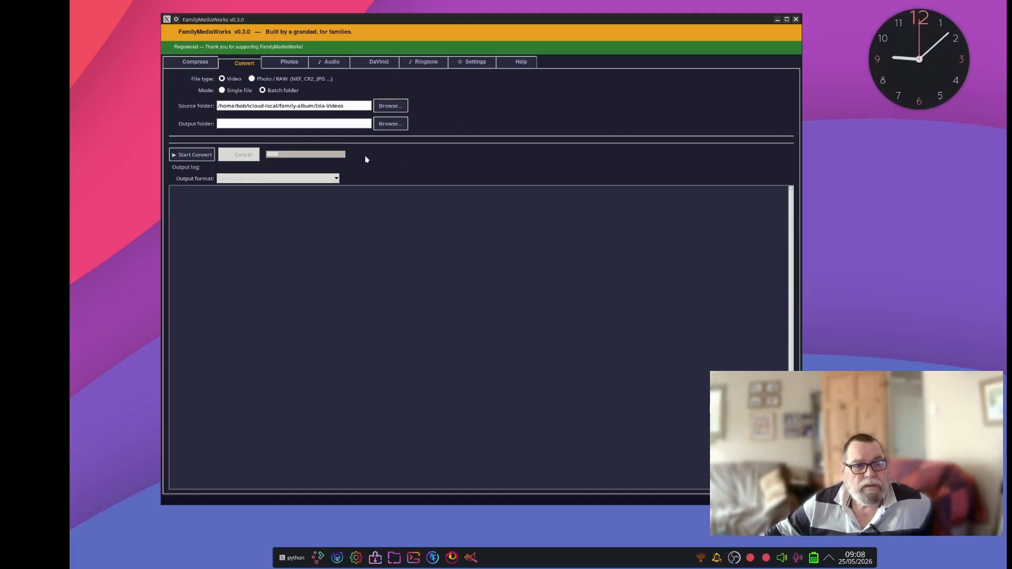
# - Open the output folder chooser and select family-album within icloud-local as the parent location
pyautogui.click(384, 126)
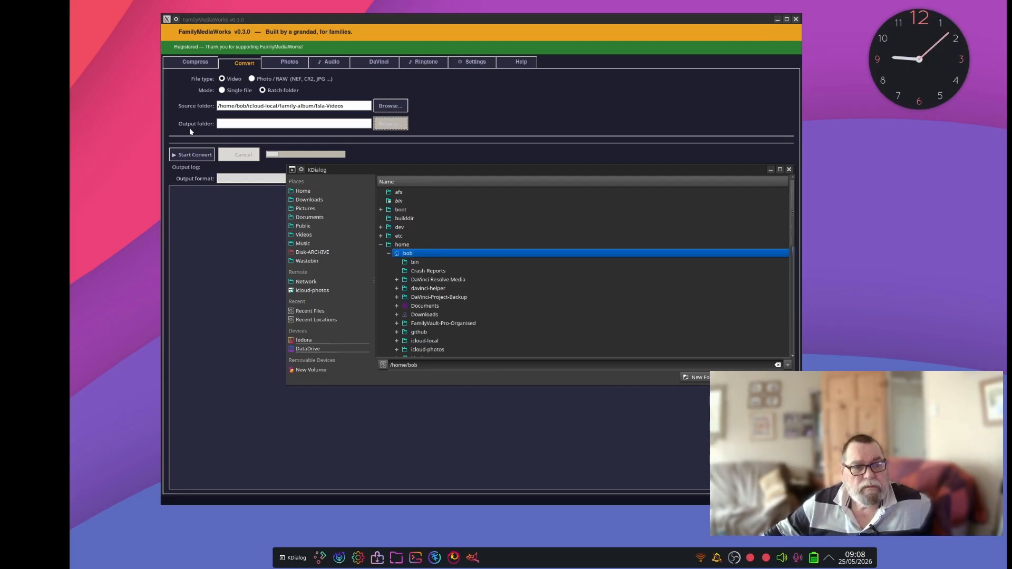
pyautogui.scroll(-1, 520, 270)
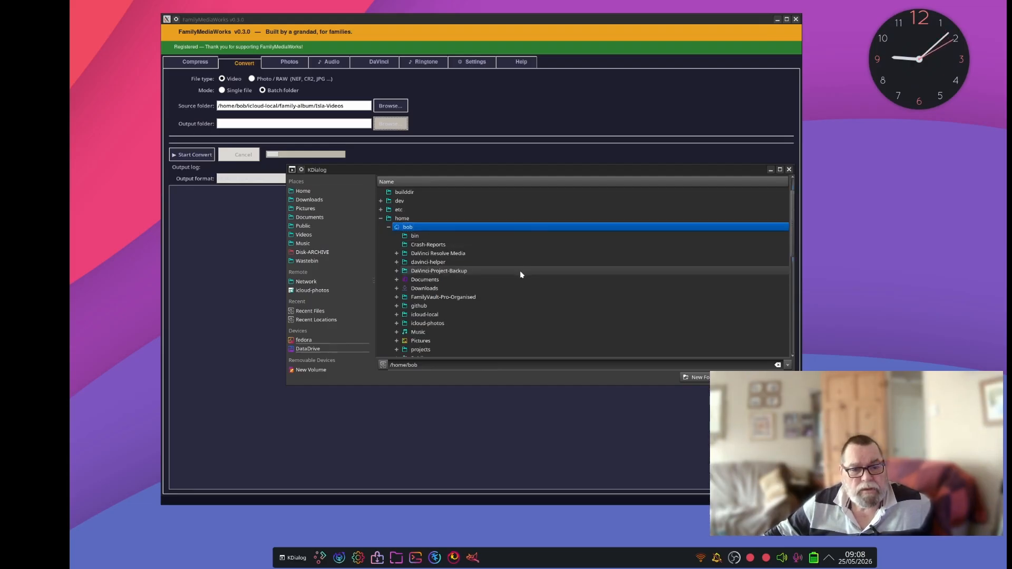
pyautogui.scroll(-1, 501, 260)
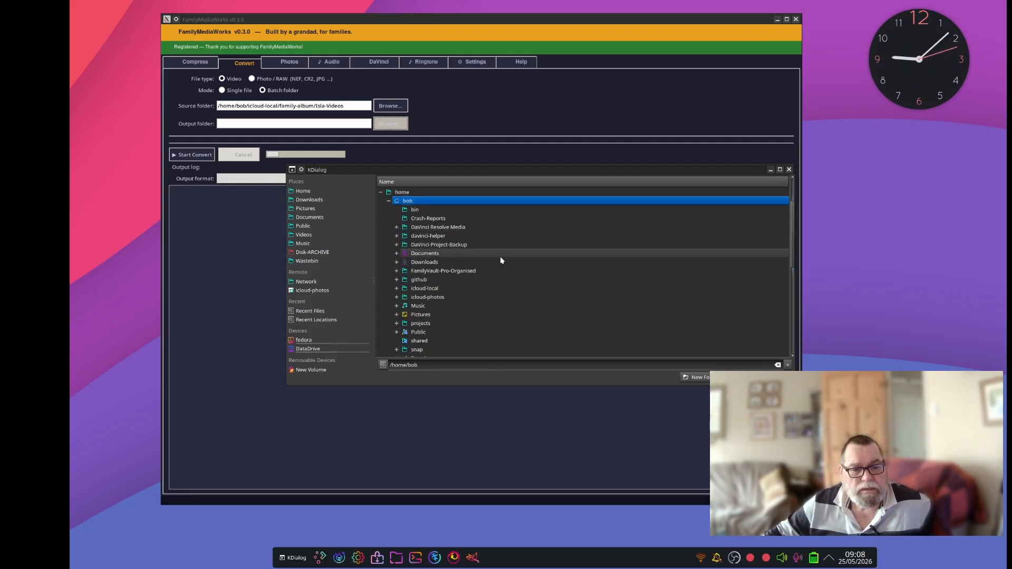
pyautogui.click(397, 289)
pyautogui.click(404, 297)
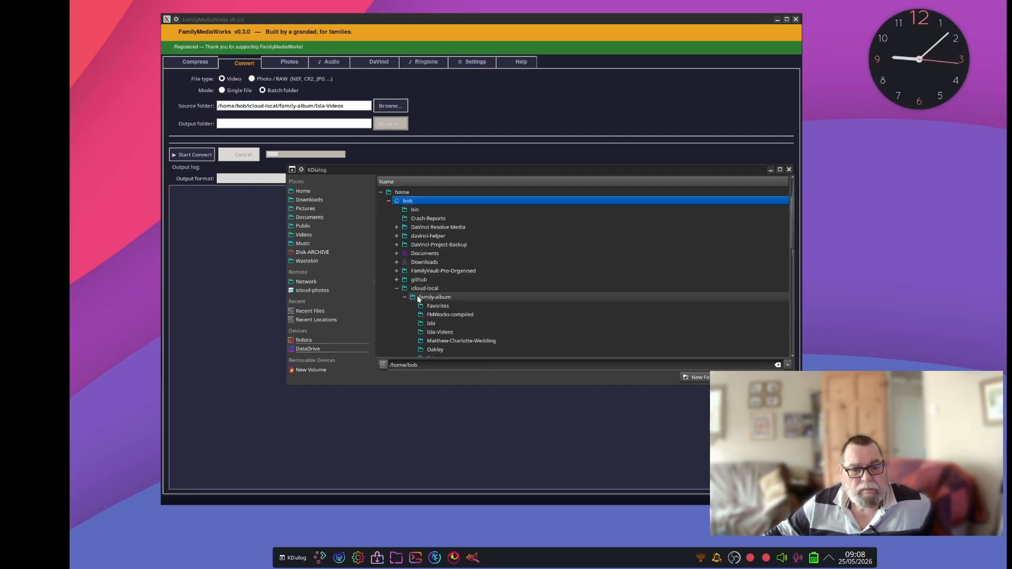
pyautogui.scroll(-2, 477, 300)
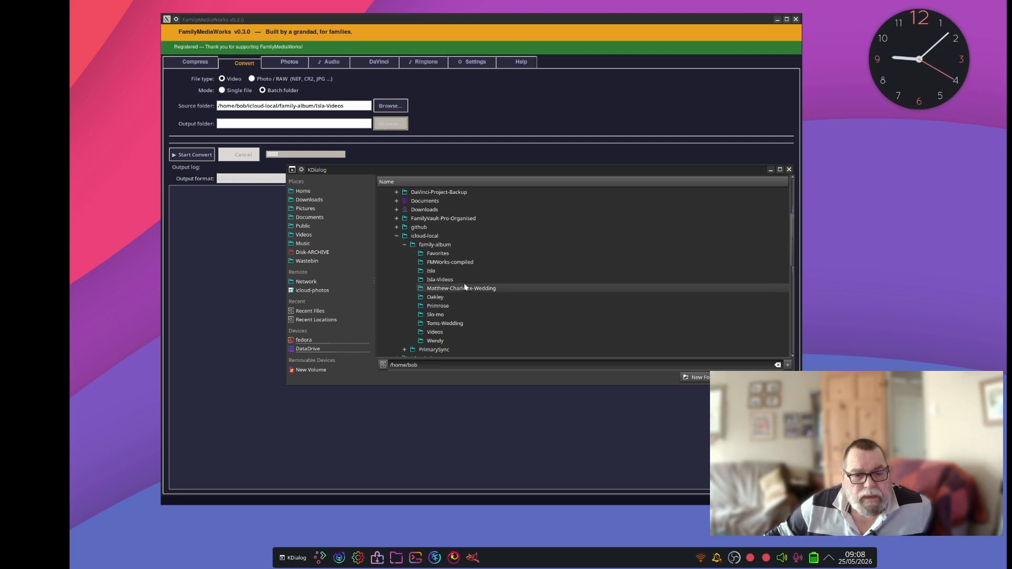
pyautogui.click(446, 247)
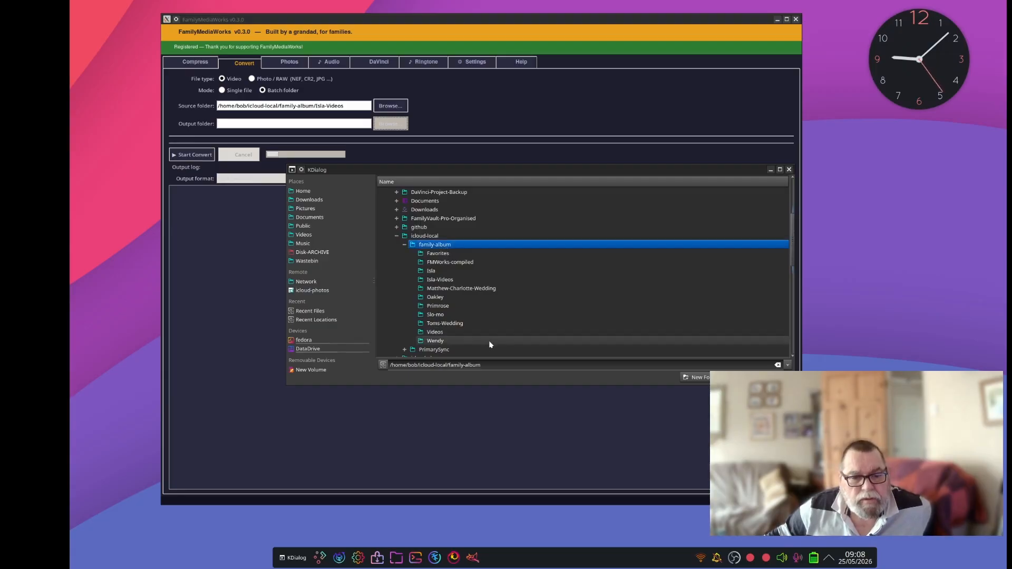
# - Create a folder in family-album named with the child's first name plus "-Convert" and set it as the output folder
pyautogui.click(696, 377)
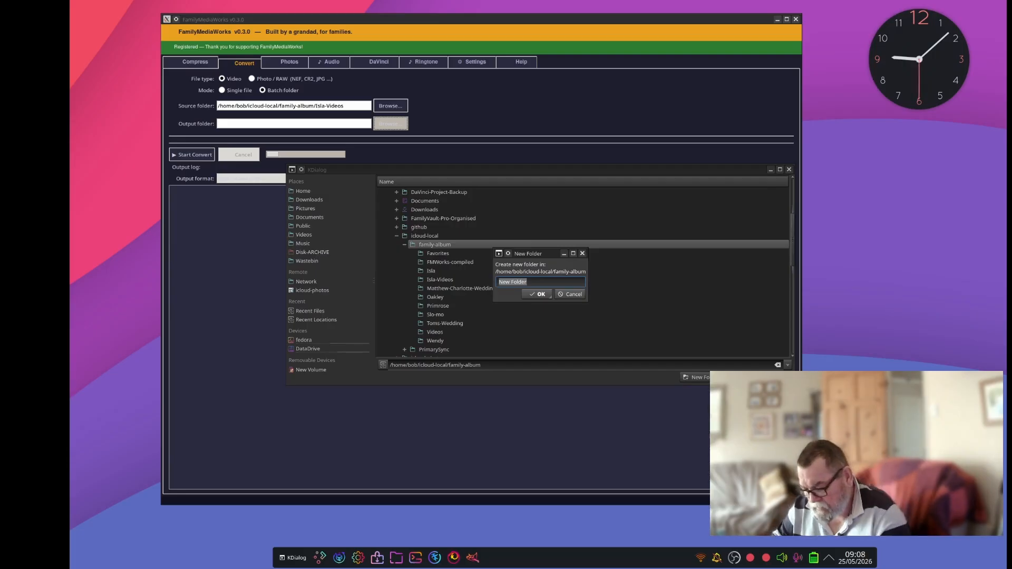
pyautogui.write('ts')
pyautogui.write('l')
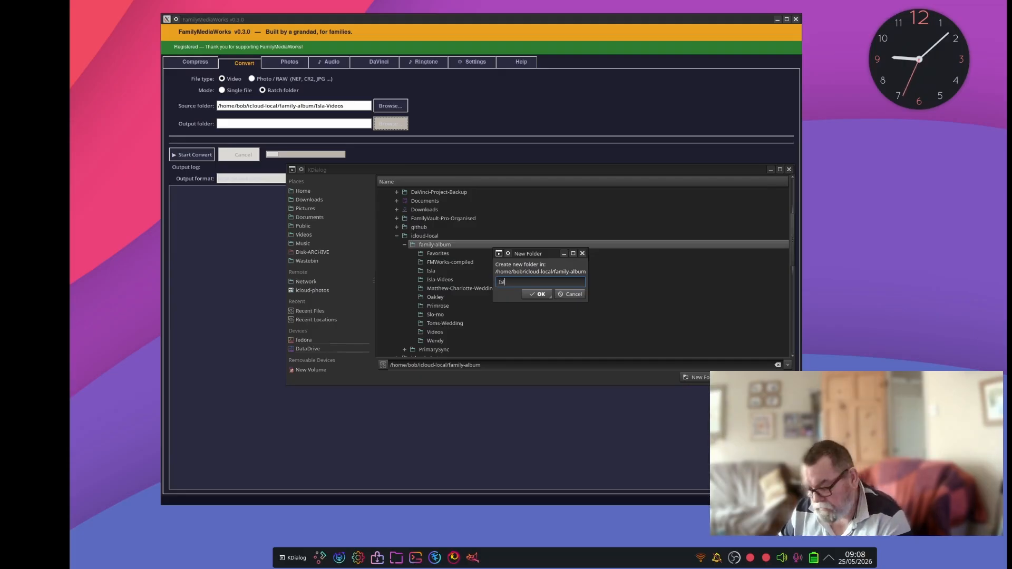
pyautogui.write('a-')
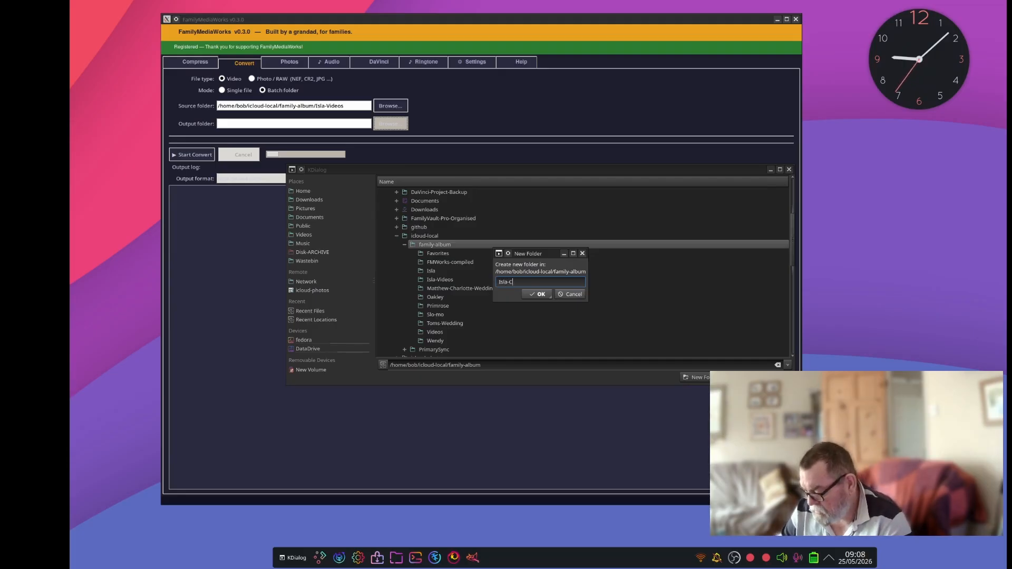
pyautogui.write('Convert')
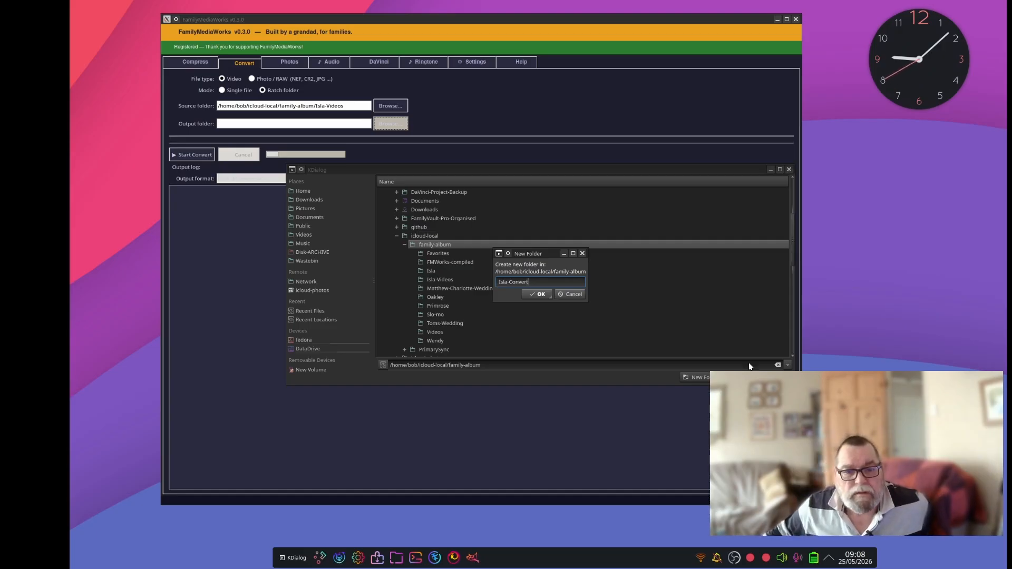
pyautogui.click(533, 293)
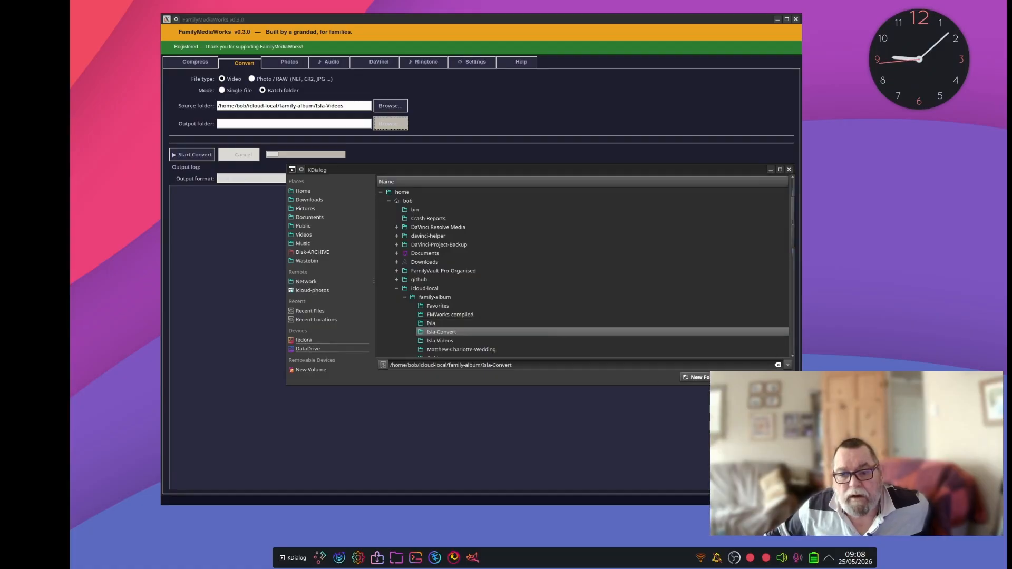
pyautogui.press('Return')
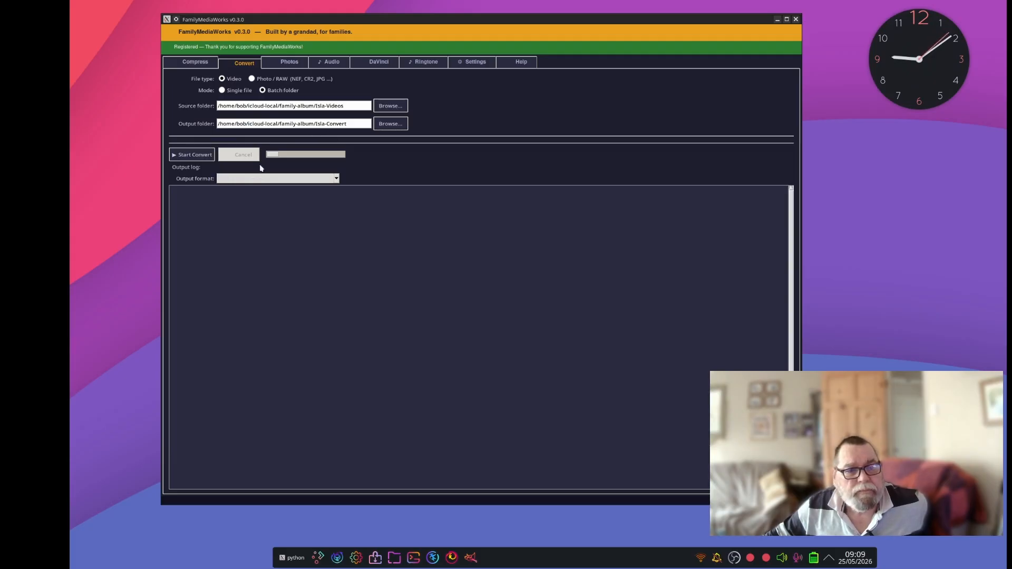
# - Set the output format to MP4 (H.264 + AAC) and start the batch conversion
pyautogui.click(199, 156)
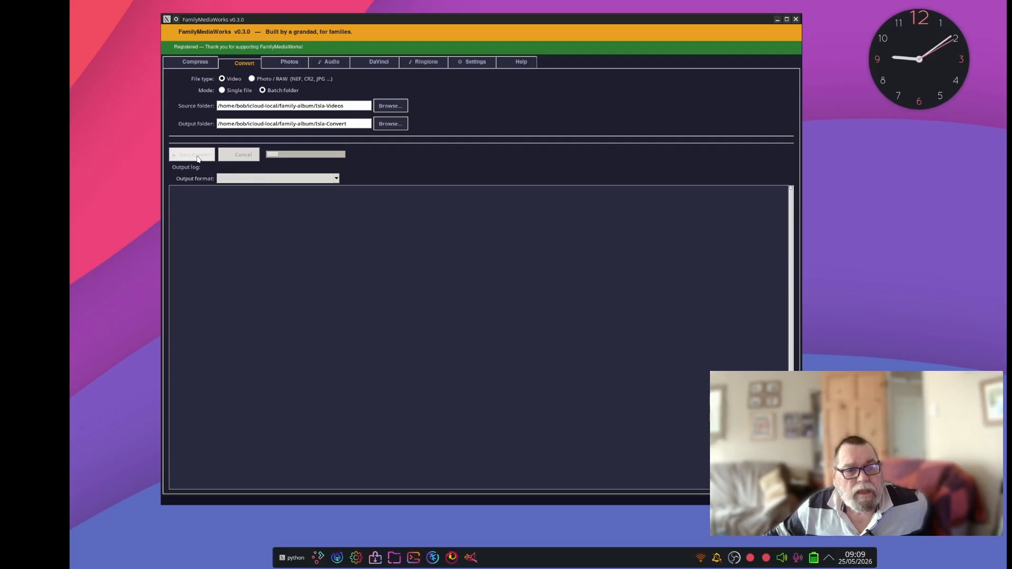
pyautogui.click(335, 181)
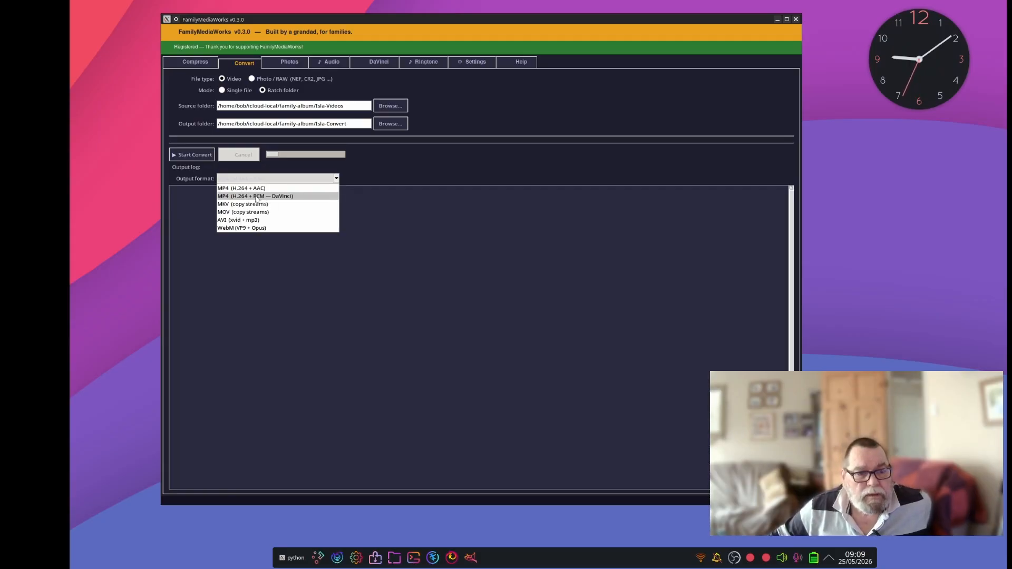
pyautogui.click(283, 189)
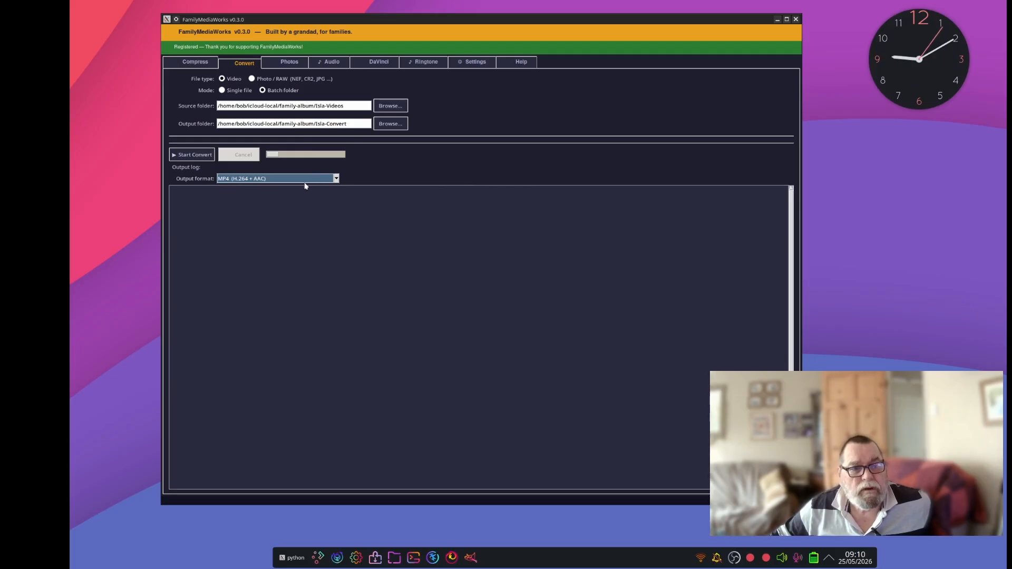
pyautogui.click(192, 156)
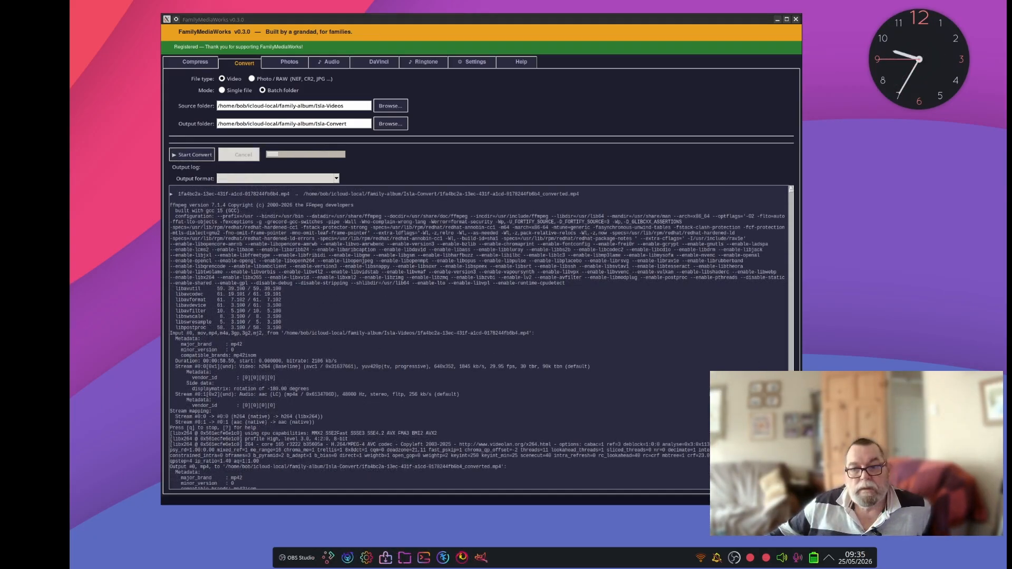
# - Switch to Dolphin, view the properties of the first video in the source folder ending in "-Videos", and place them aside
pyautogui.moveTo(792, 305); pyautogui.dragTo(791, 349)
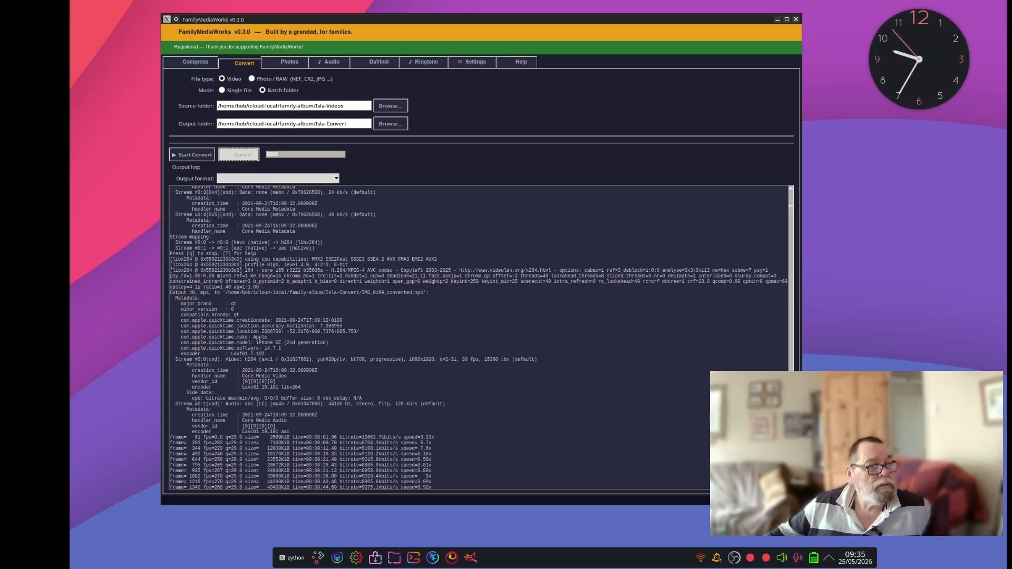
pyautogui.moveTo(0, 53); pyautogui.dragTo(331, 56)
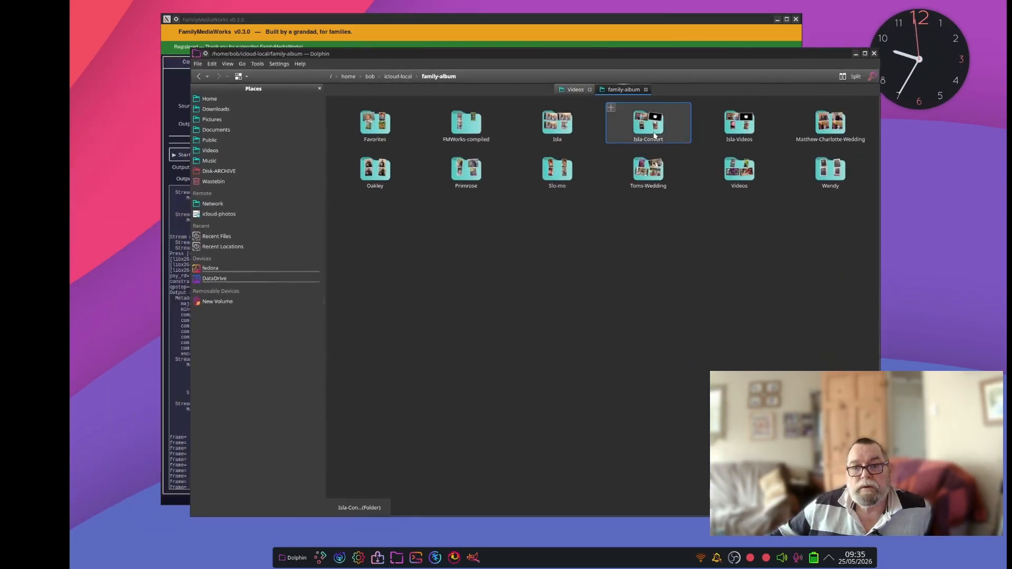
pyautogui.doubleClick(736, 130)
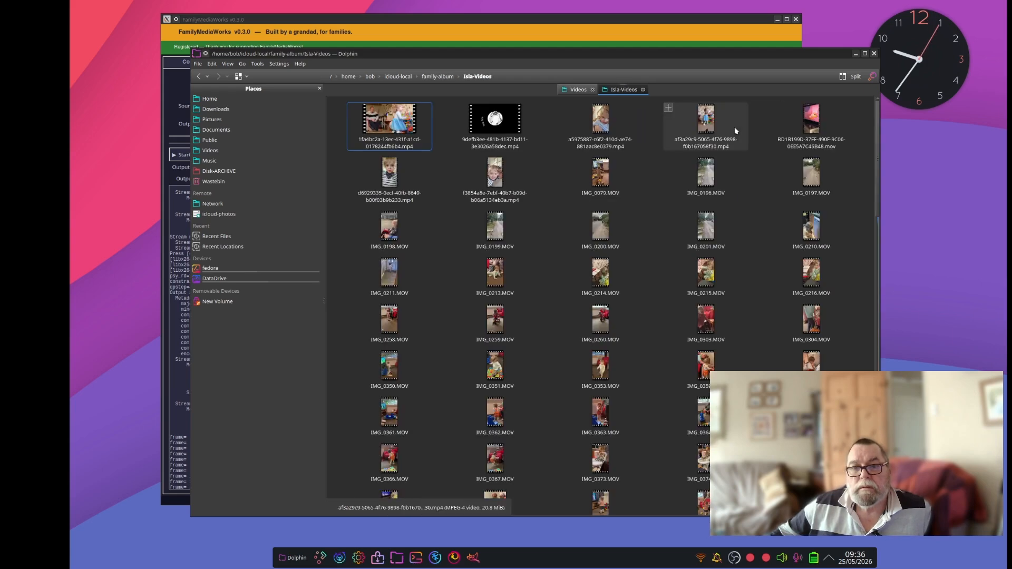
pyautogui.rightClick(393, 131)
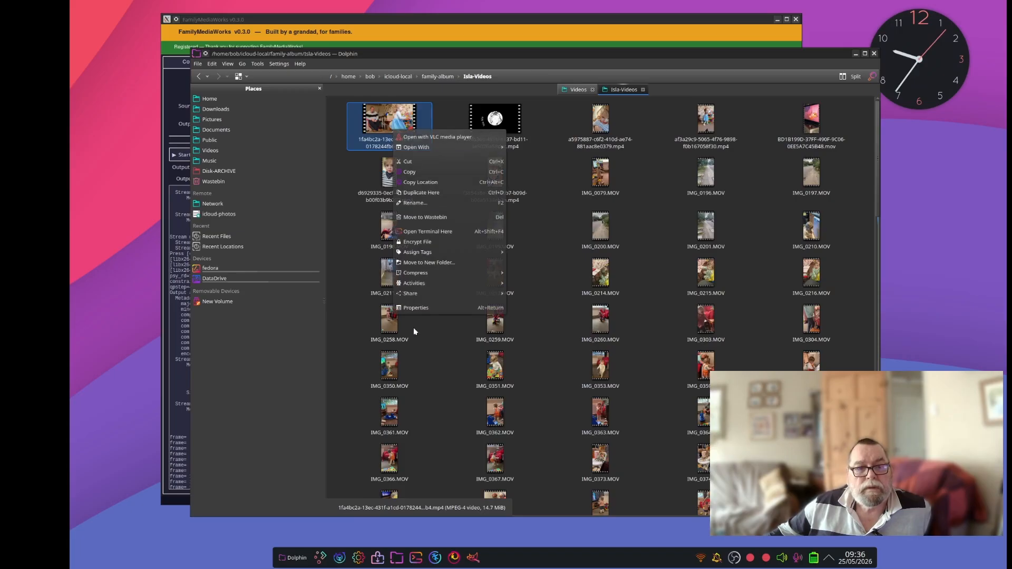
pyautogui.click(398, 308)
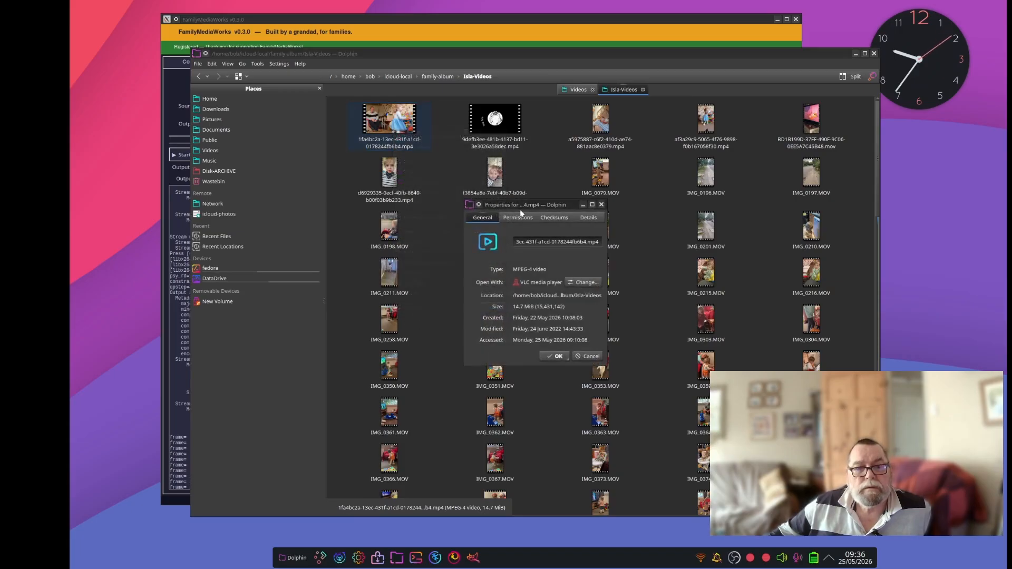
pyautogui.moveTo(475, 204); pyautogui.dragTo(85, 156)
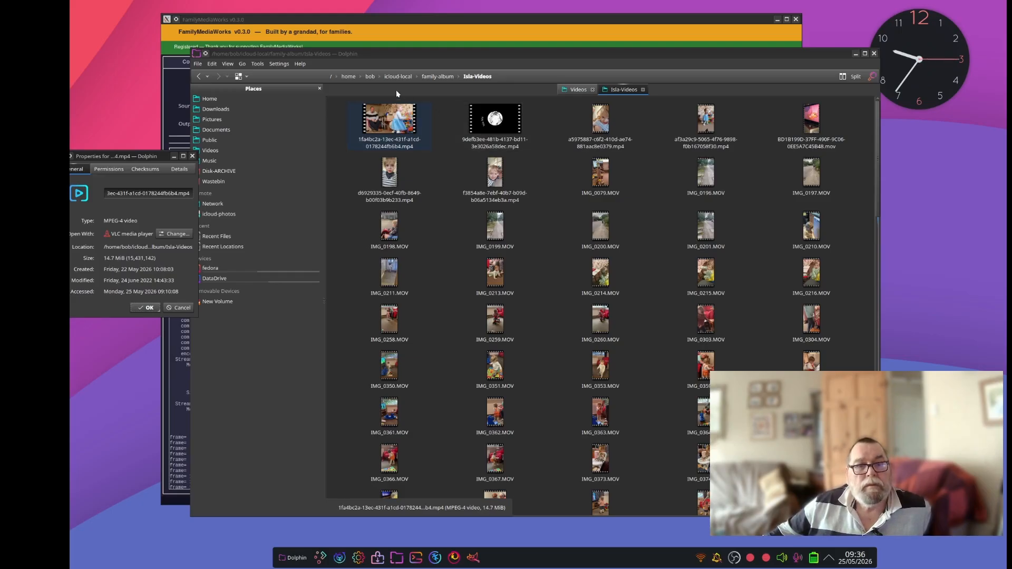
# - Compare the properties of the first converted video in the "-Convert" folder, close both properties windows, and browse the converted files
pyautogui.click(433, 77)
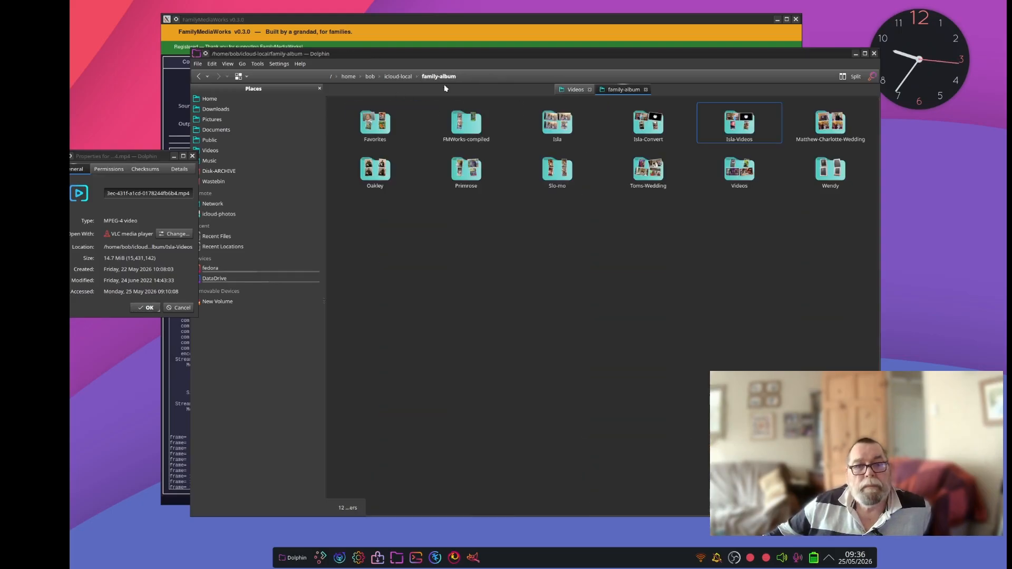
pyautogui.doubleClick(660, 130)
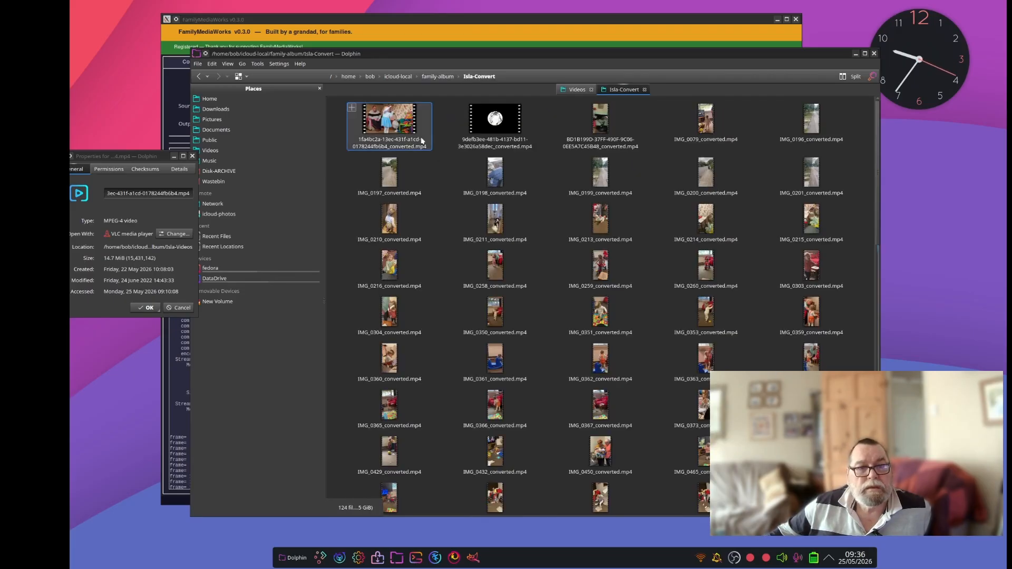
pyautogui.rightClick(388, 129)
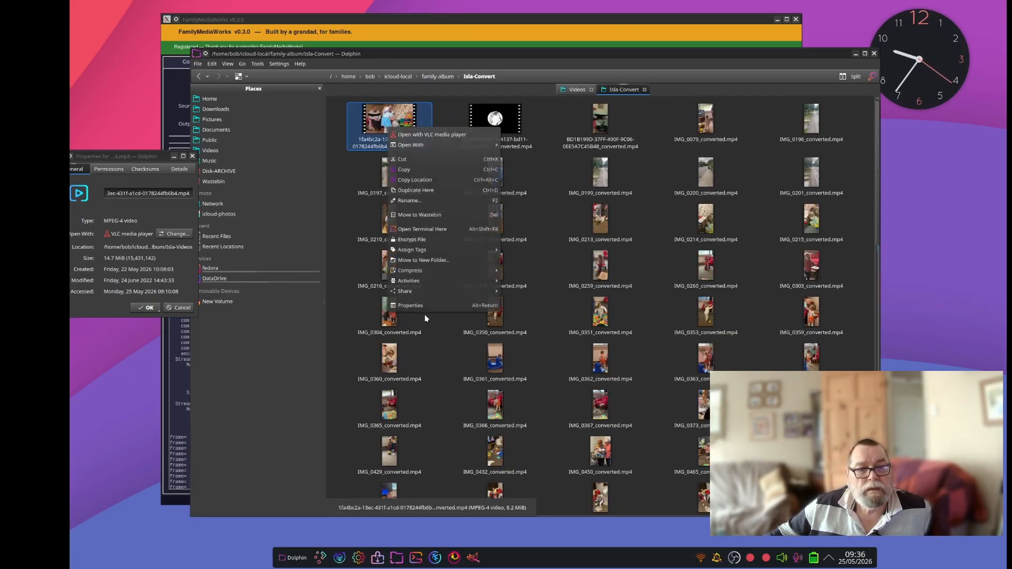
pyautogui.click(412, 306)
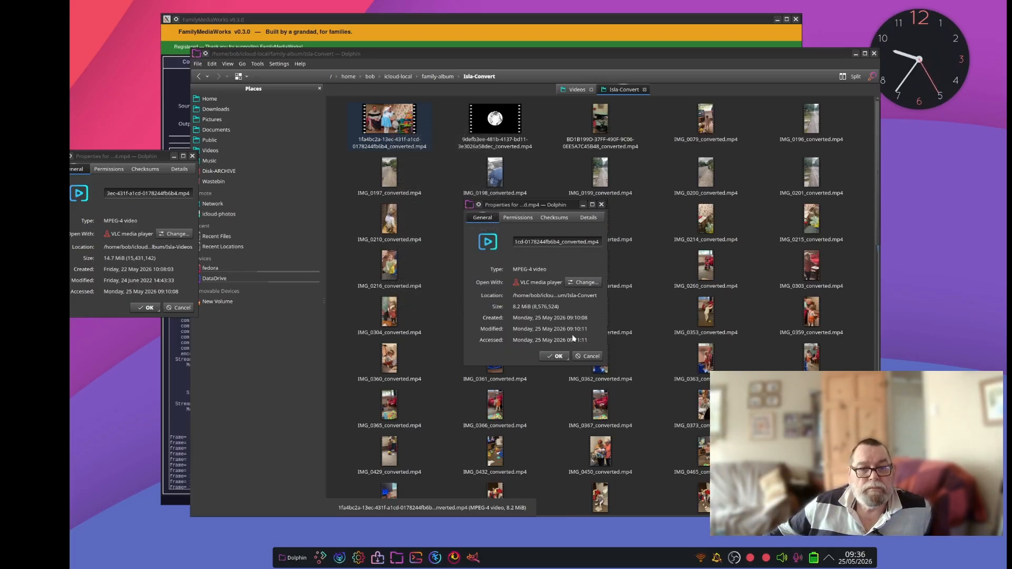
pyautogui.click(587, 357)
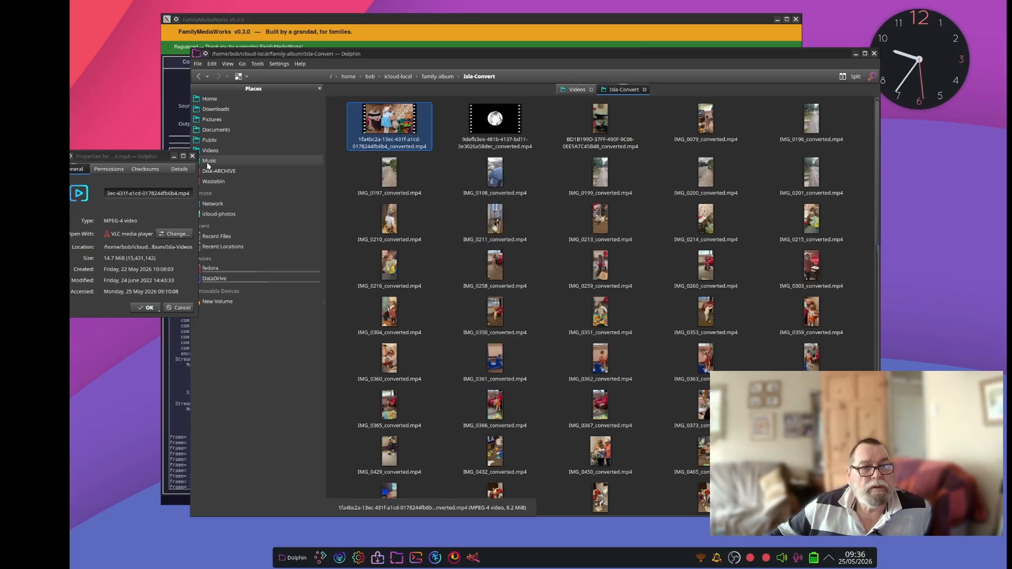
pyautogui.click(192, 156)
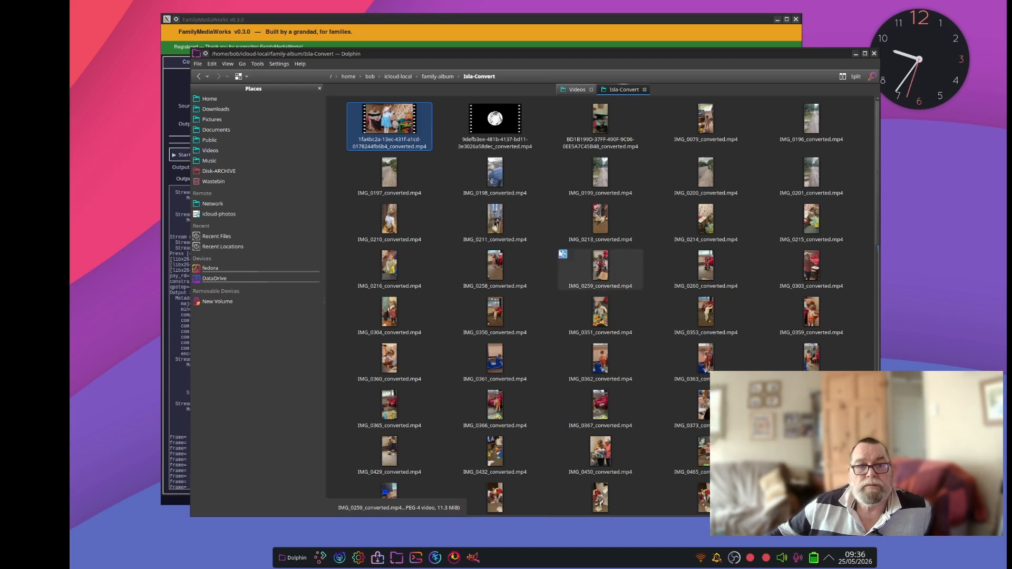
pyautogui.scroll(-5, 531, 331)
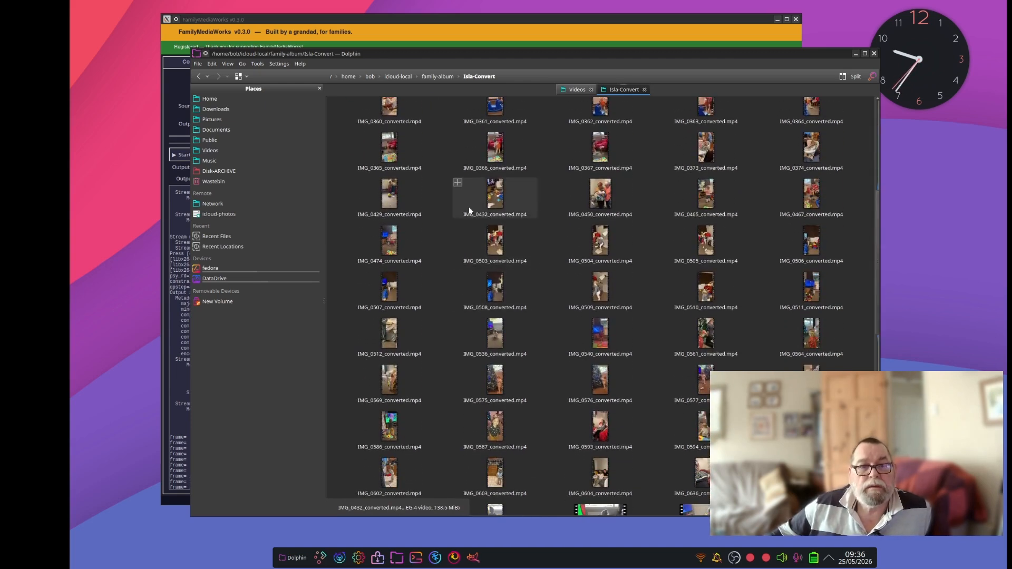
# - Play the first converted video in VLC to check it, quit the player, and close the Dolphin window
pyautogui.scroll(3, 444, 198)
pyautogui.scroll(2, 444, 198)
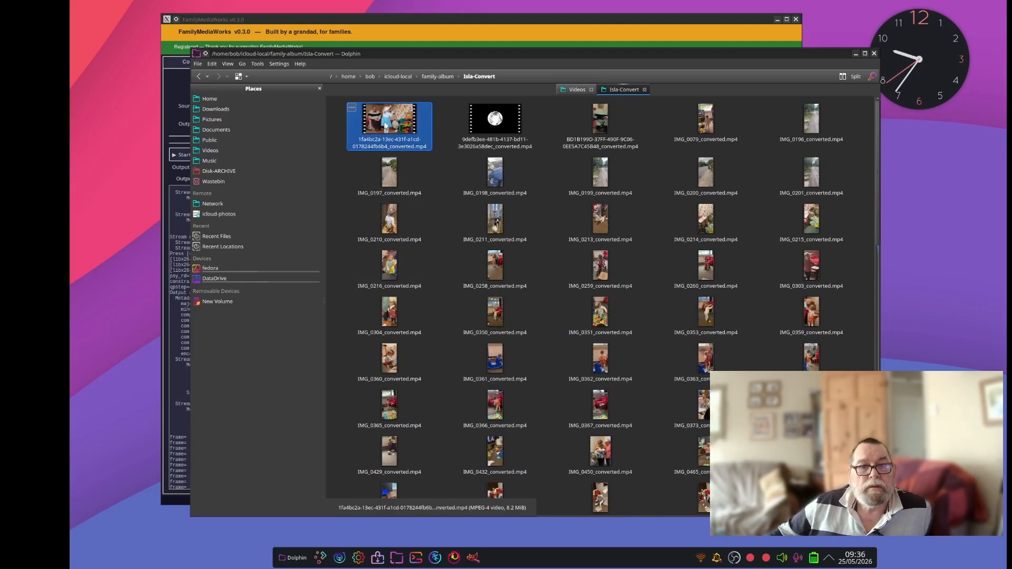
pyautogui.doubleClick(386, 126)
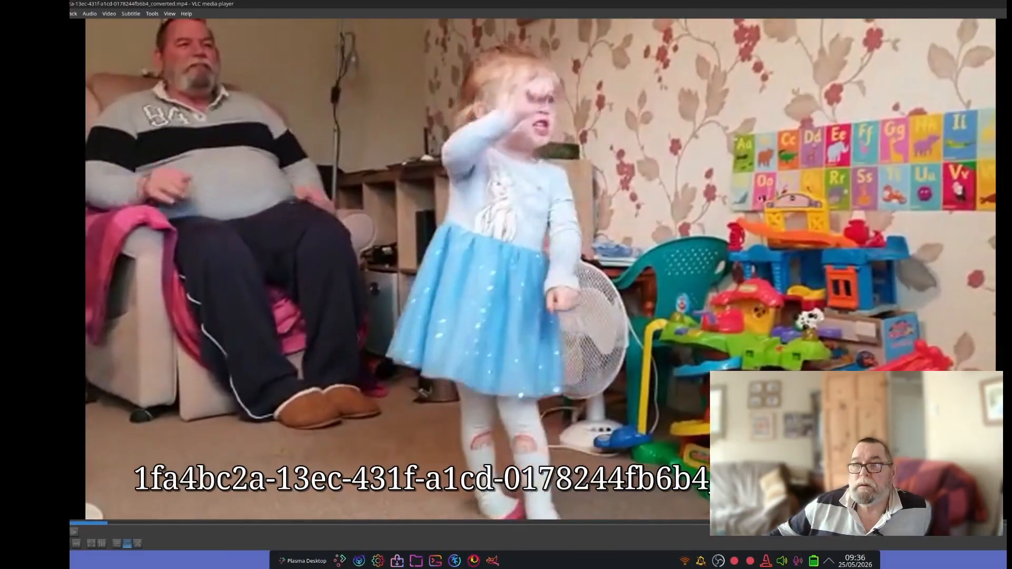
pyautogui.hotkey('ctrl', 'q')
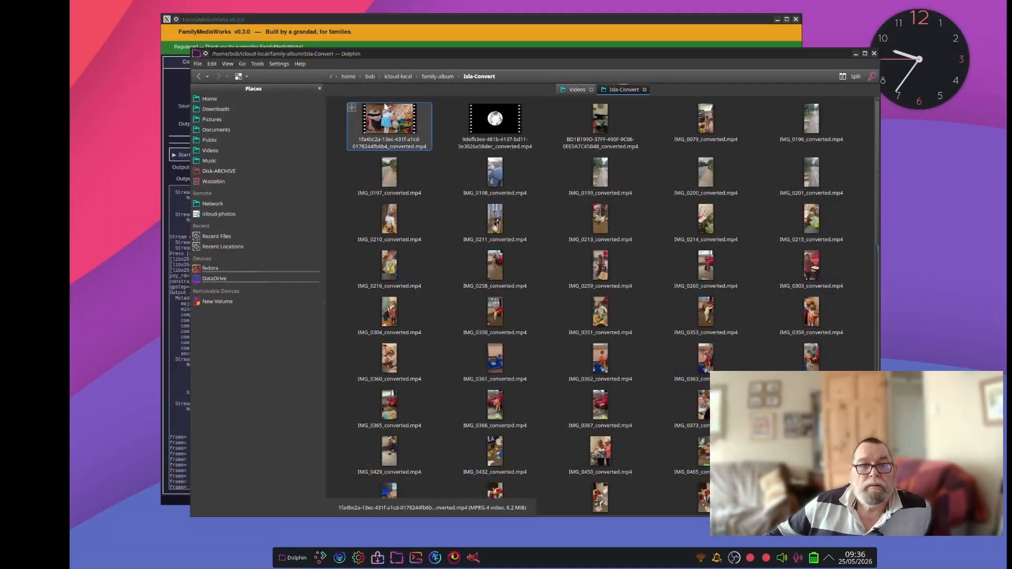
pyautogui.moveTo(429, 53); pyautogui.dragTo(400, 86)
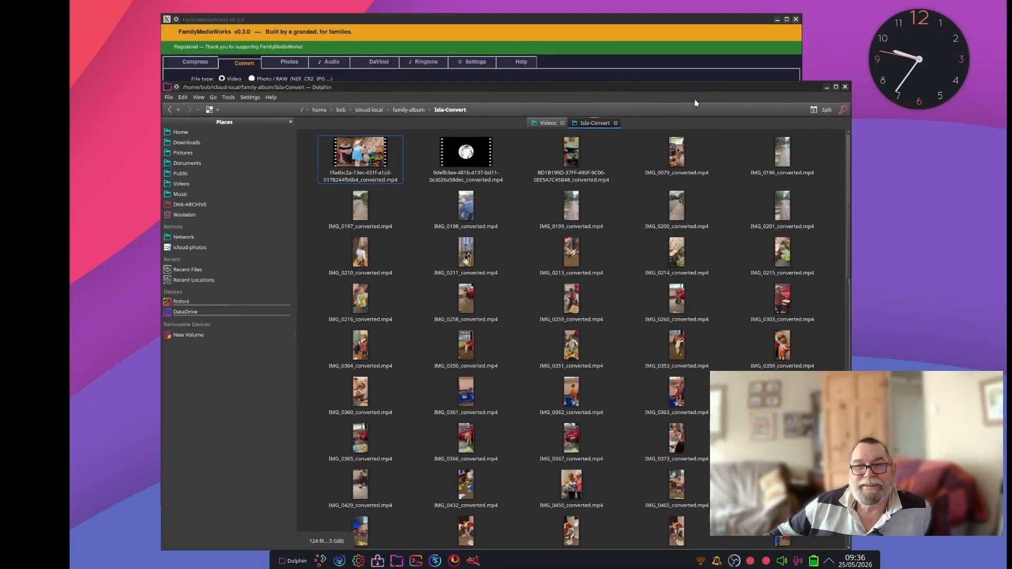
pyautogui.click(845, 87)
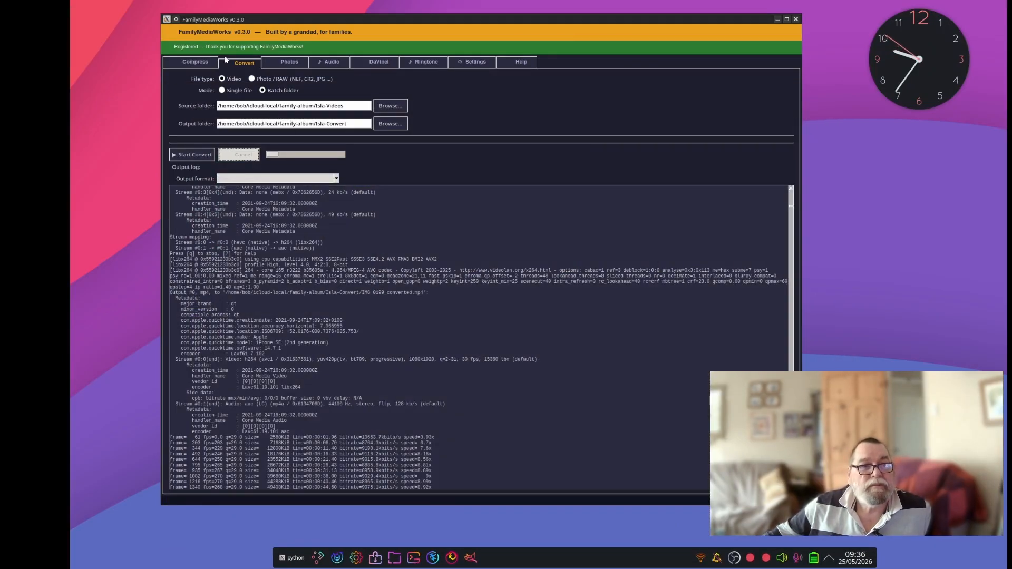
# - Review the options for Compress, Photos, Audio, DaVinci, Ringtone and Settings in FamilyMediaWorks
pyautogui.click(199, 64)
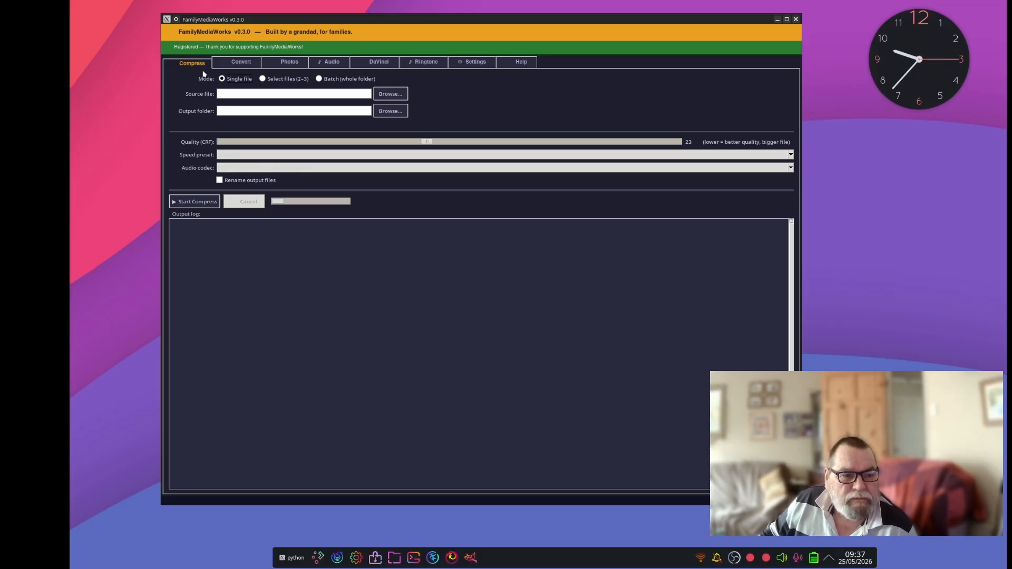
pyautogui.click(293, 67)
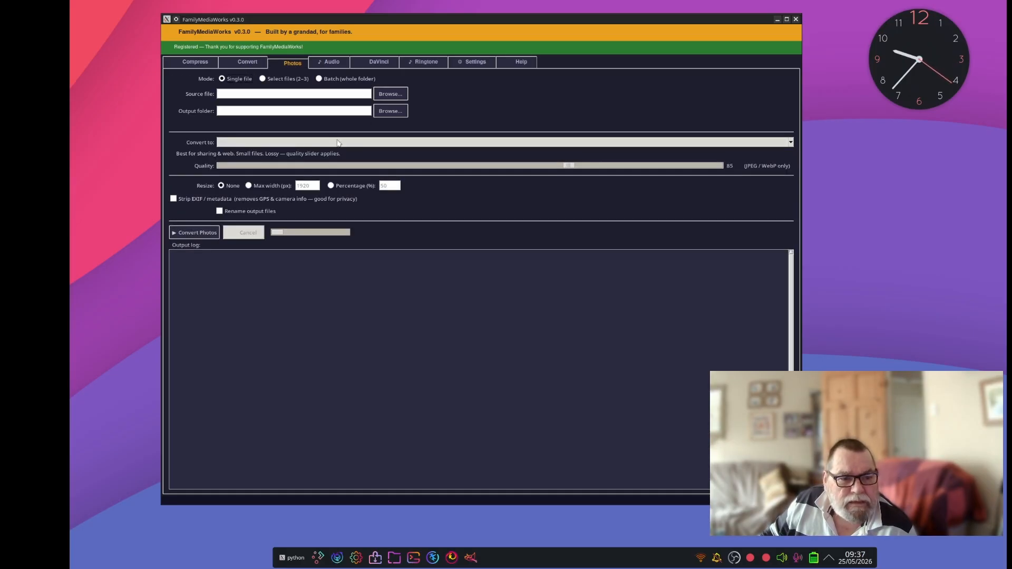
pyautogui.click(325, 65)
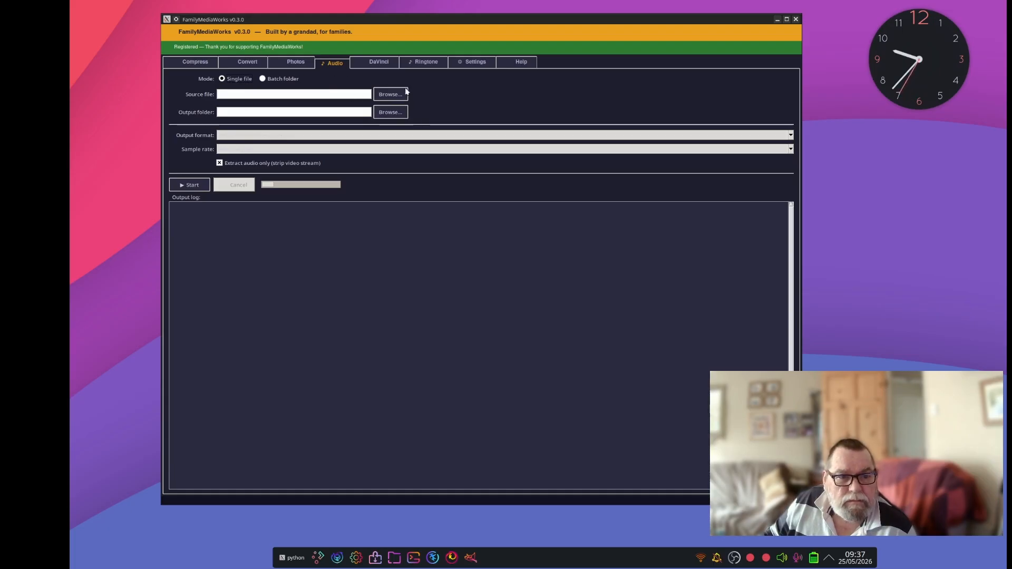
pyautogui.click(368, 64)
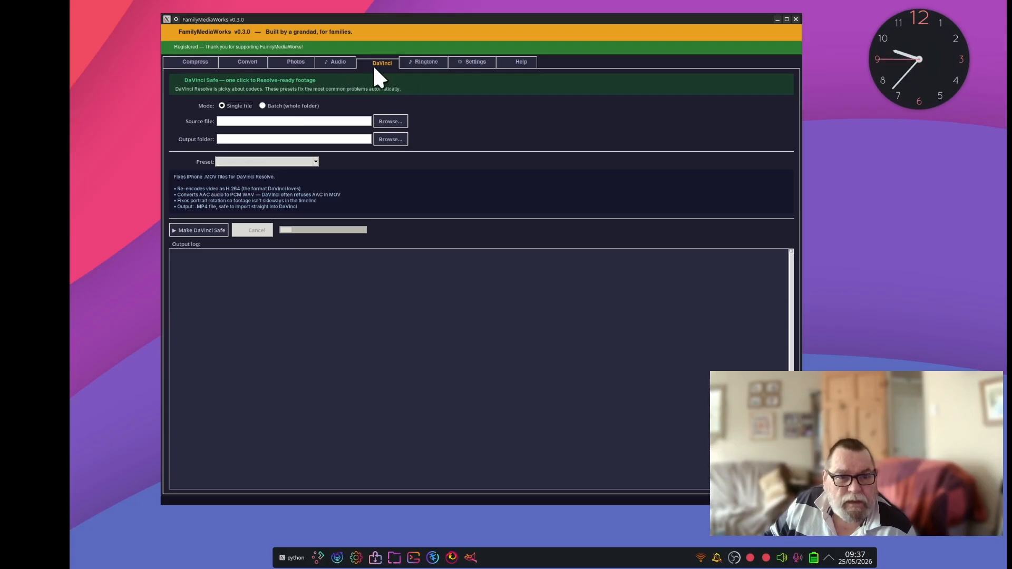
pyautogui.click(424, 62)
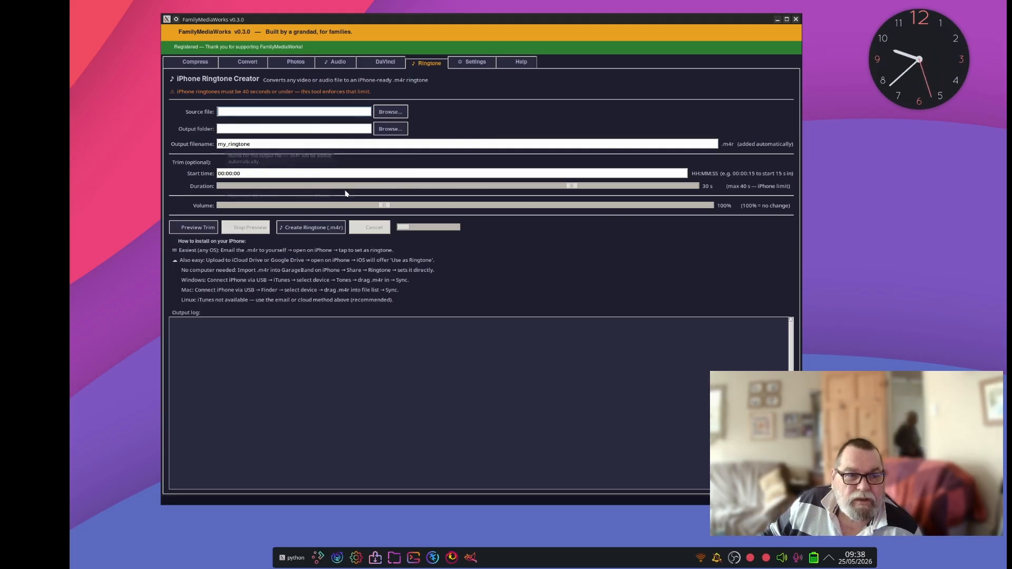
pyautogui.click(467, 64)
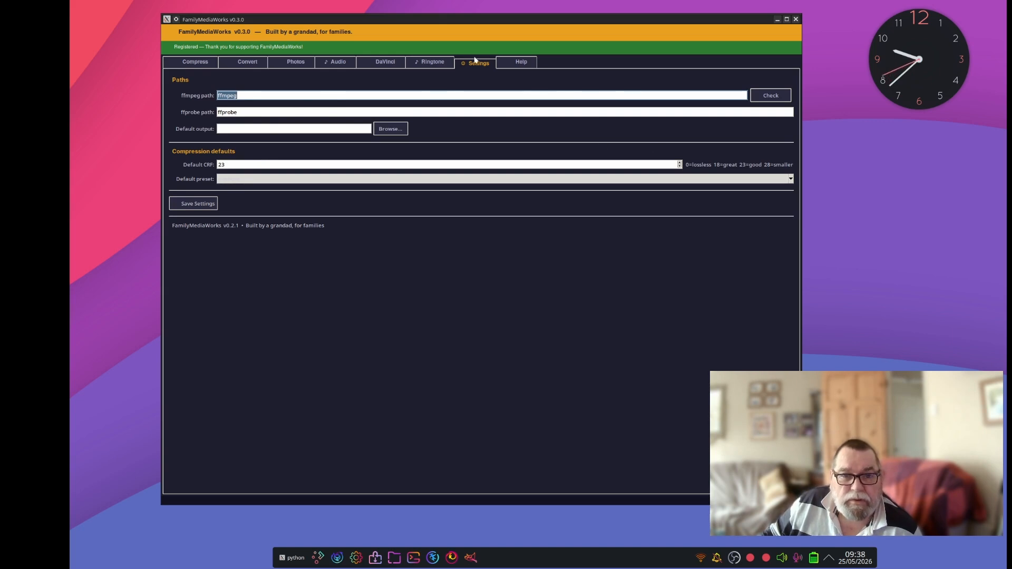
# - Look through the Help entries on codecs, container formats, quality settings and DaVinci Resolve tips, and return to the Compress options
pyautogui.click(524, 64)
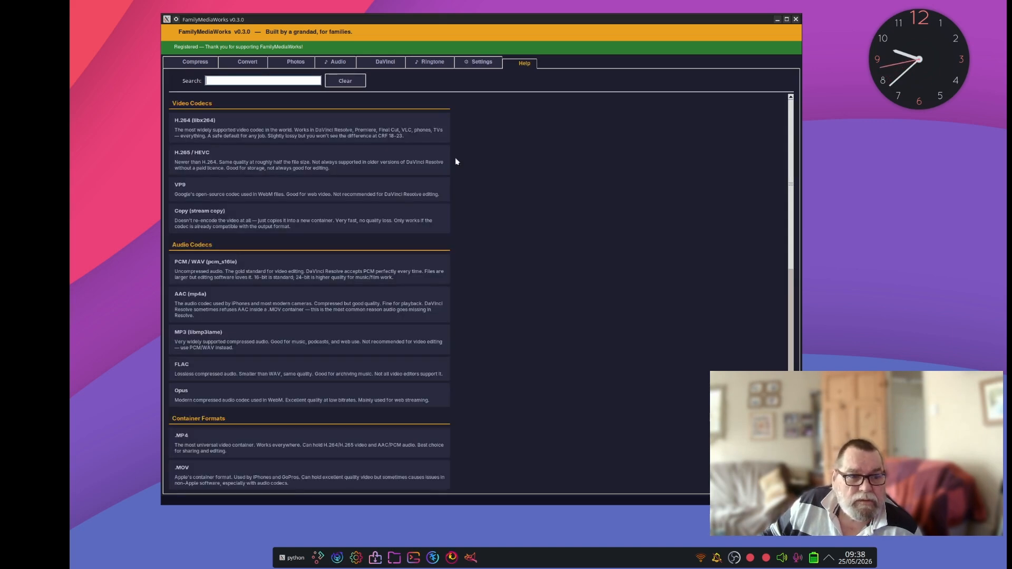
pyautogui.scroll(-15, 456, 161)
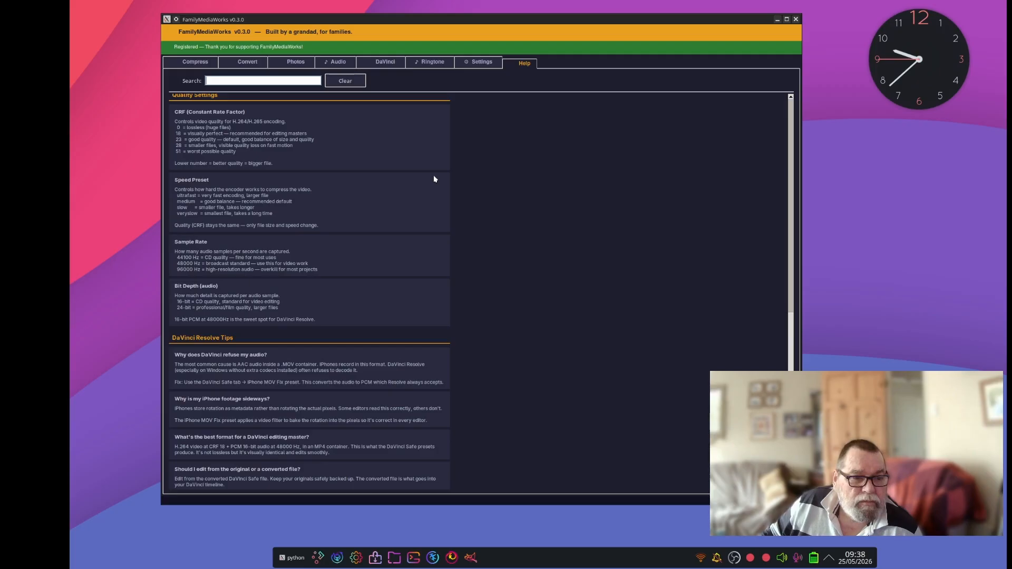
pyautogui.scroll(-1, 434, 180)
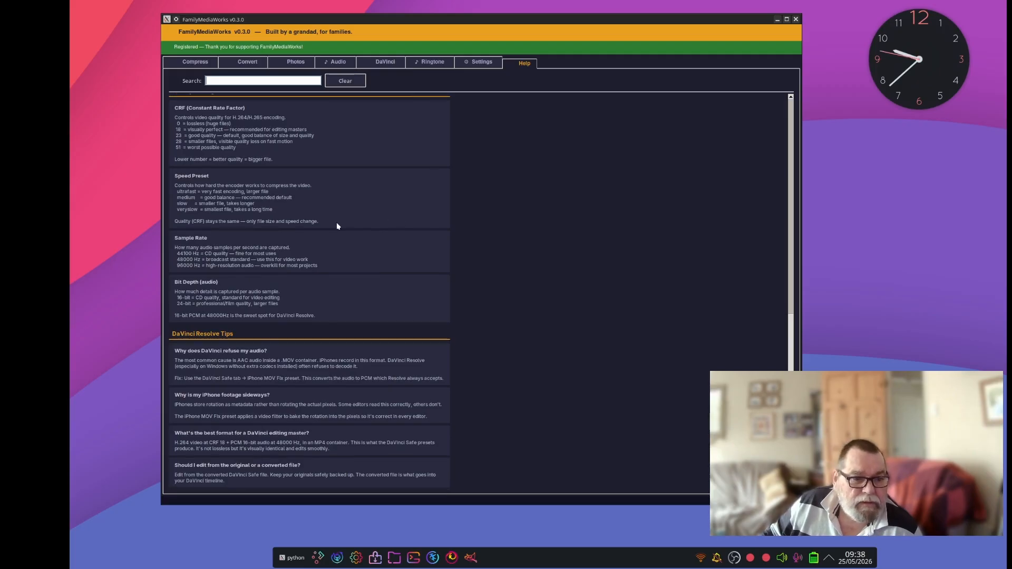
pyautogui.scroll(10, 338, 226)
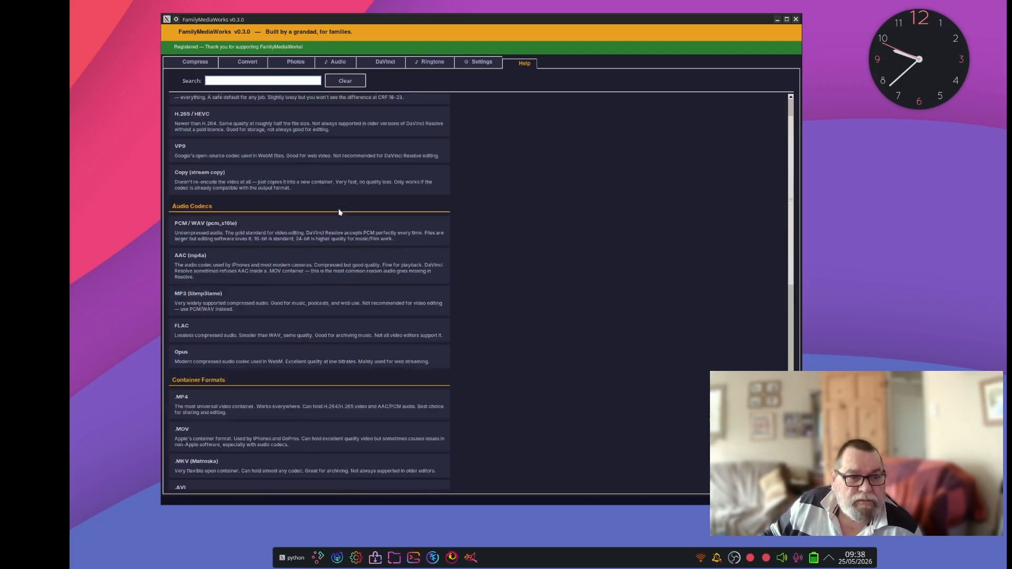
pyautogui.scroll(2, 343, 208)
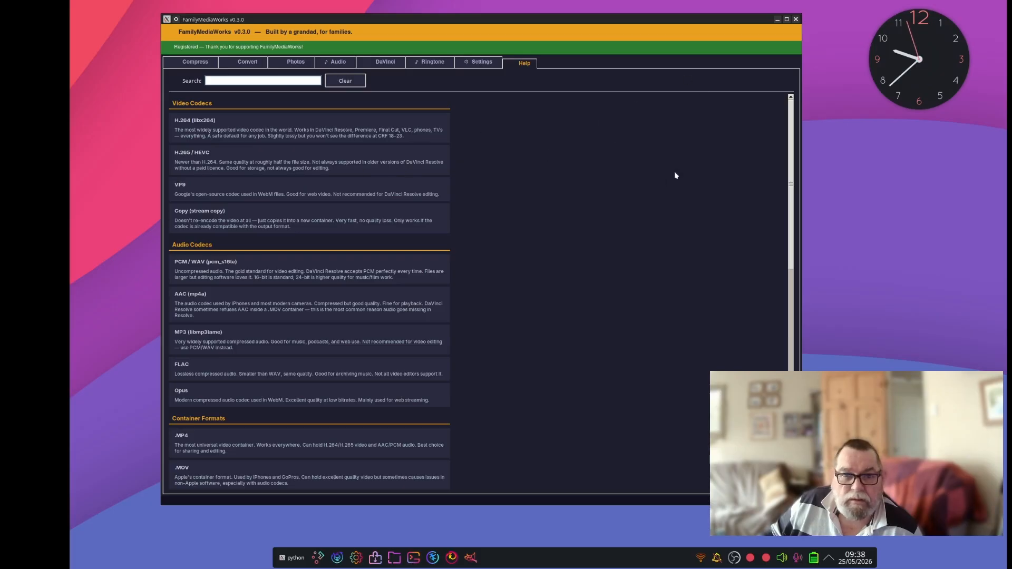
pyautogui.click(203, 60)
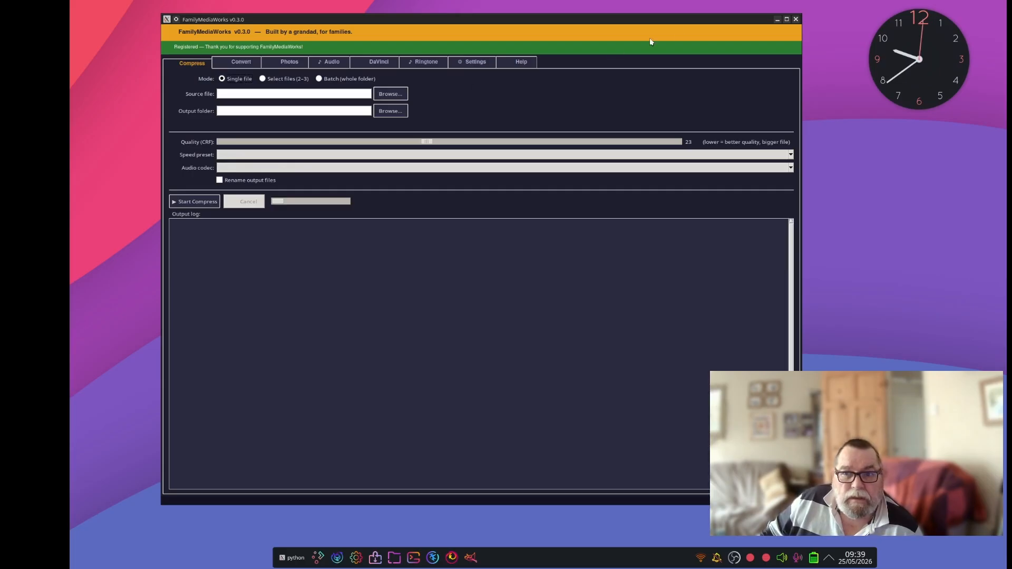
pyautogui.moveTo(702, 20); pyautogui.dragTo(724, 33)
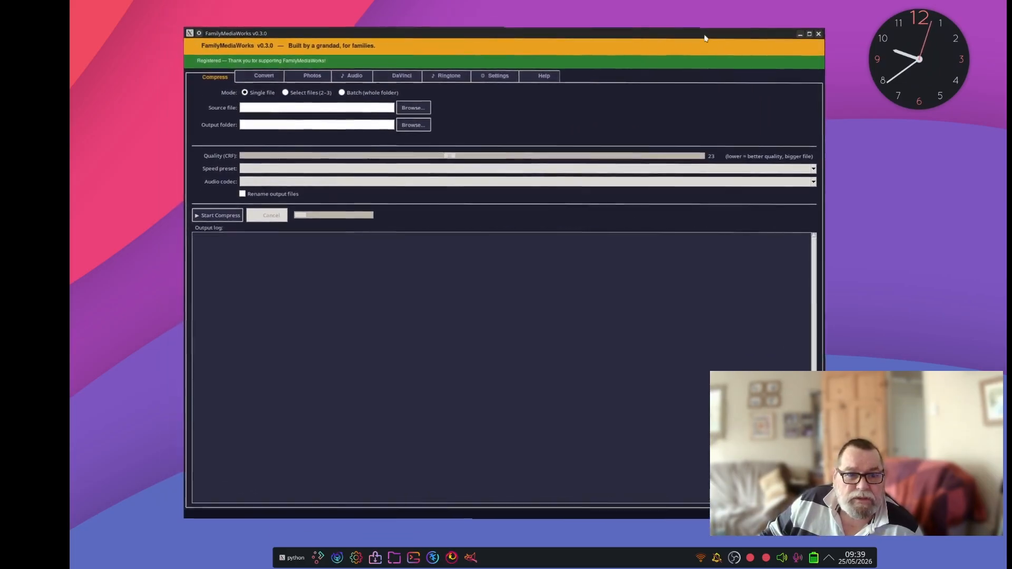